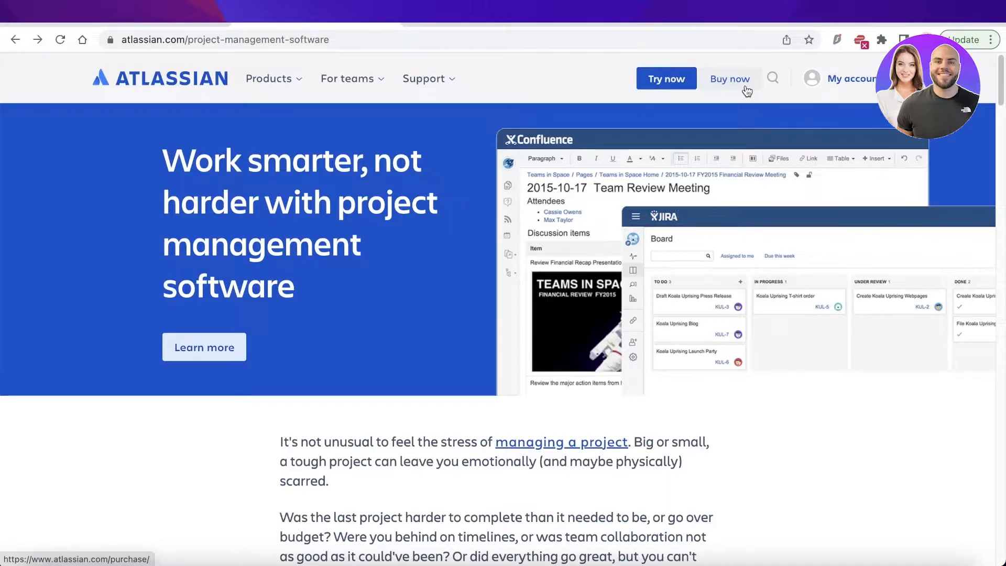
Start the free trial offered at the end of the project management software page and continue with only Jira Work Management selected.
{"action": "scroll", "coordinate": [662, 121], "scroll_direction": "down", "scroll_amount": 15}
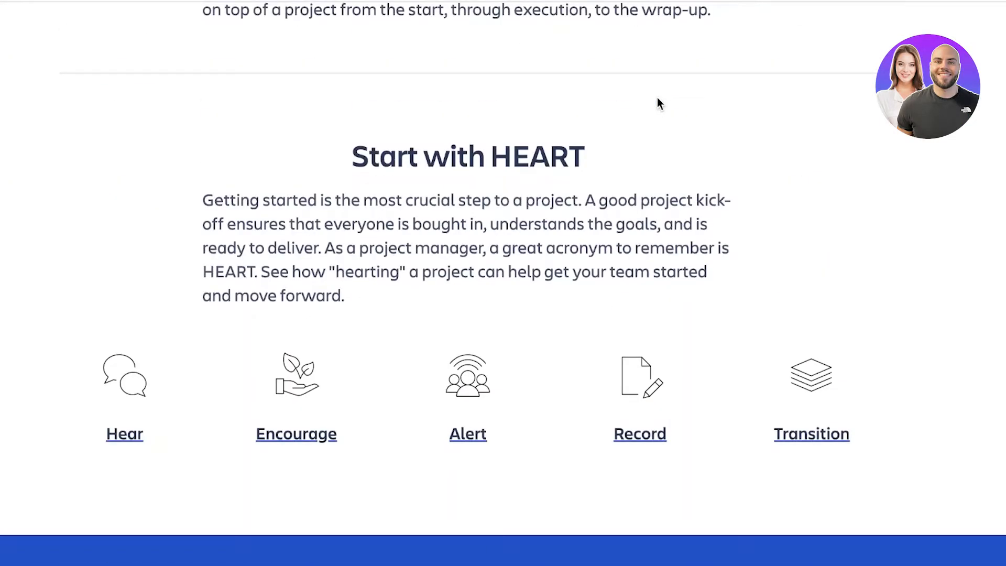
{"action": "scroll", "coordinate": [646, 97], "scroll_direction": "down", "scroll_amount": 10}
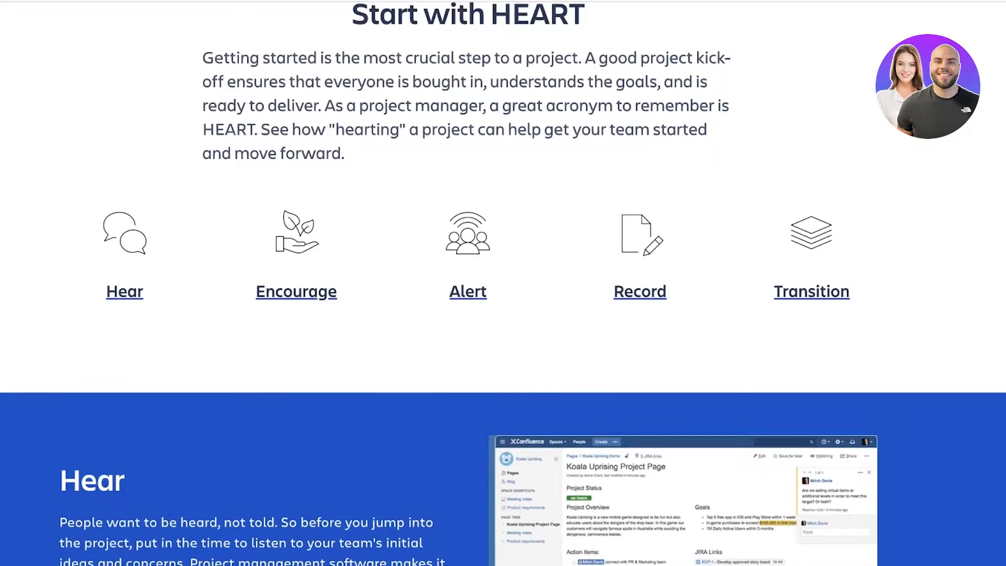
{"action": "scroll", "coordinate": [504, 283], "scroll_direction": "down", "scroll_amount": 7}
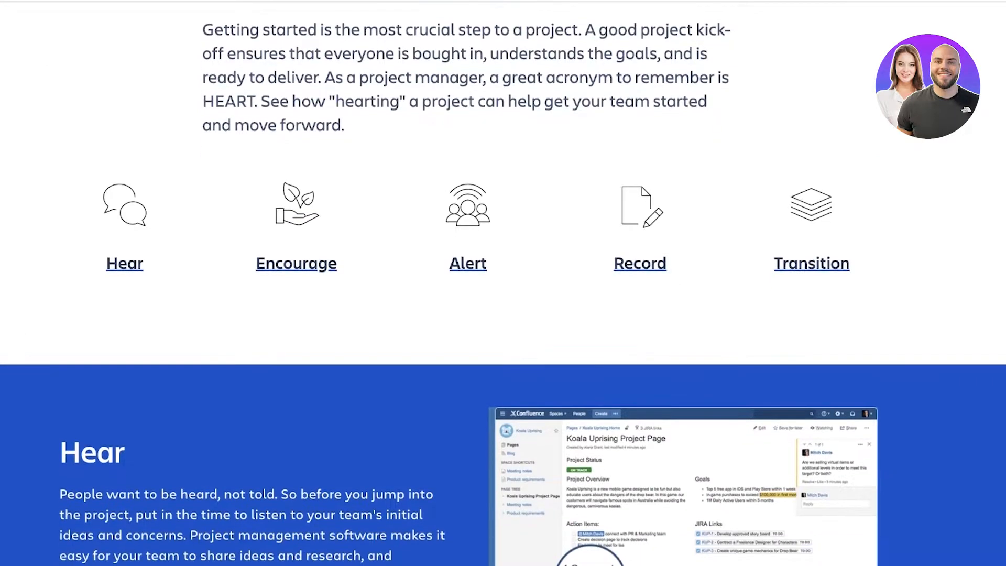
{"action": "scroll", "coordinate": [503, 283], "scroll_direction": "down", "scroll_amount": 3}
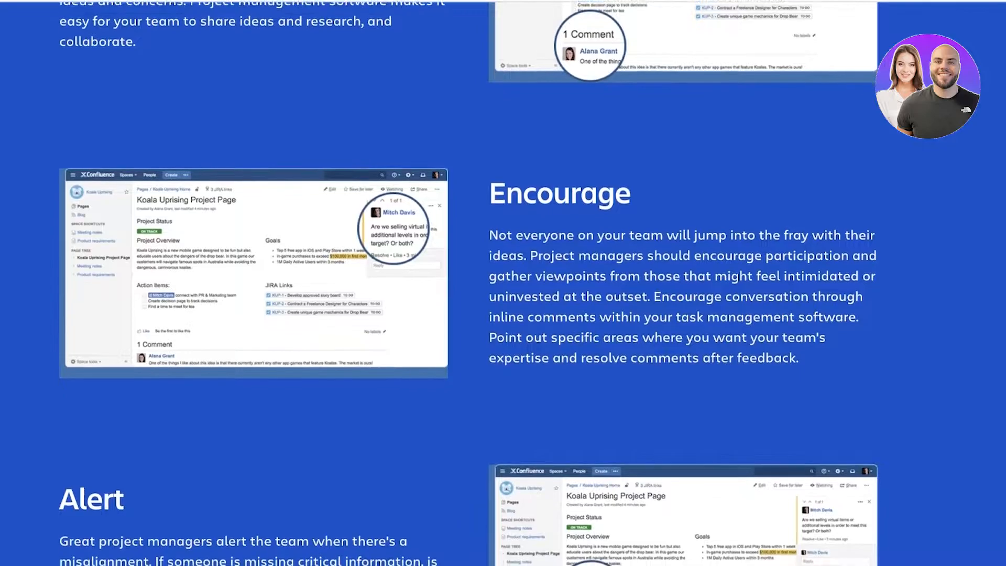
{"action": "scroll", "coordinate": [967, 151], "scroll_direction": "down", "scroll_amount": 6}
{"action": "scroll", "coordinate": [846, 155], "scroll_direction": "down", "scroll_amount": 15}
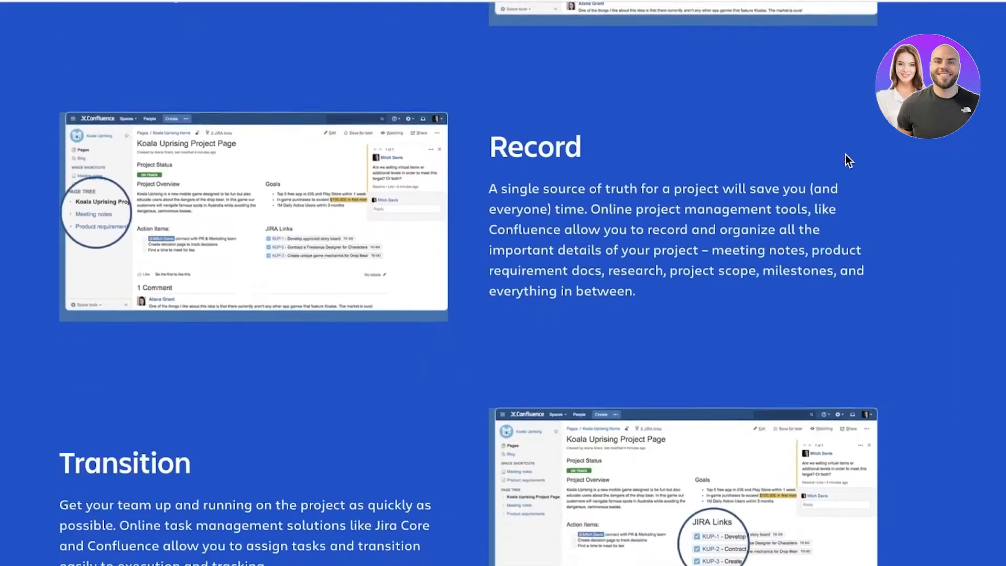
{"action": "scroll", "coordinate": [786, 112], "scroll_direction": "down", "scroll_amount": 20}
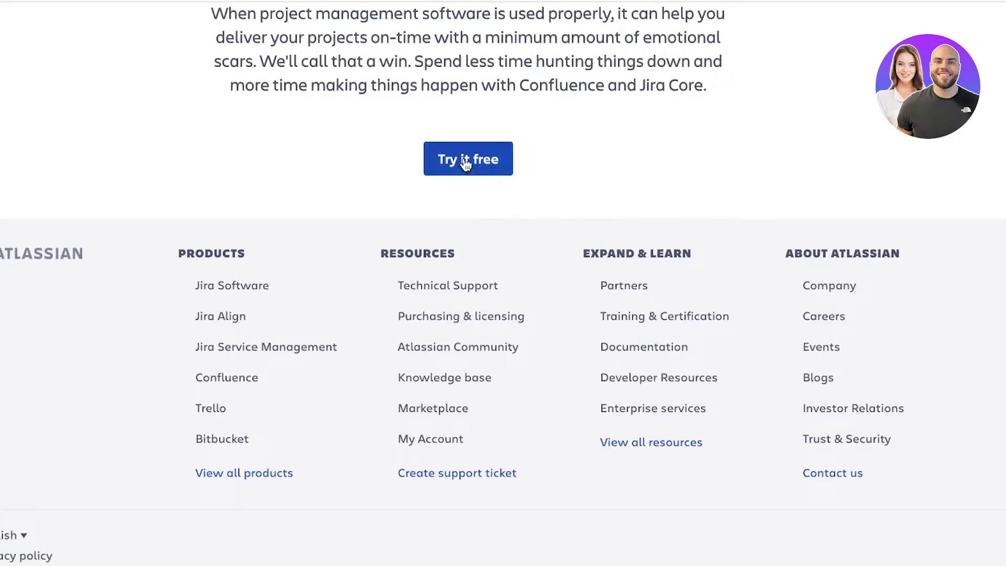
{"action": "left_click", "coordinate": [466, 164]}
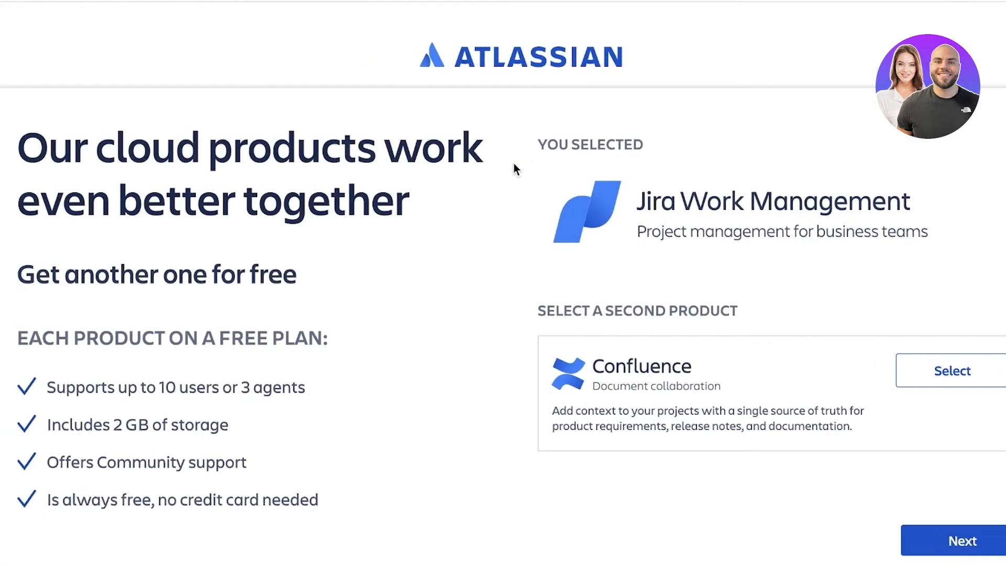
{"action": "scroll", "coordinate": [513, 165], "scroll_direction": "down", "scroll_amount": 1}
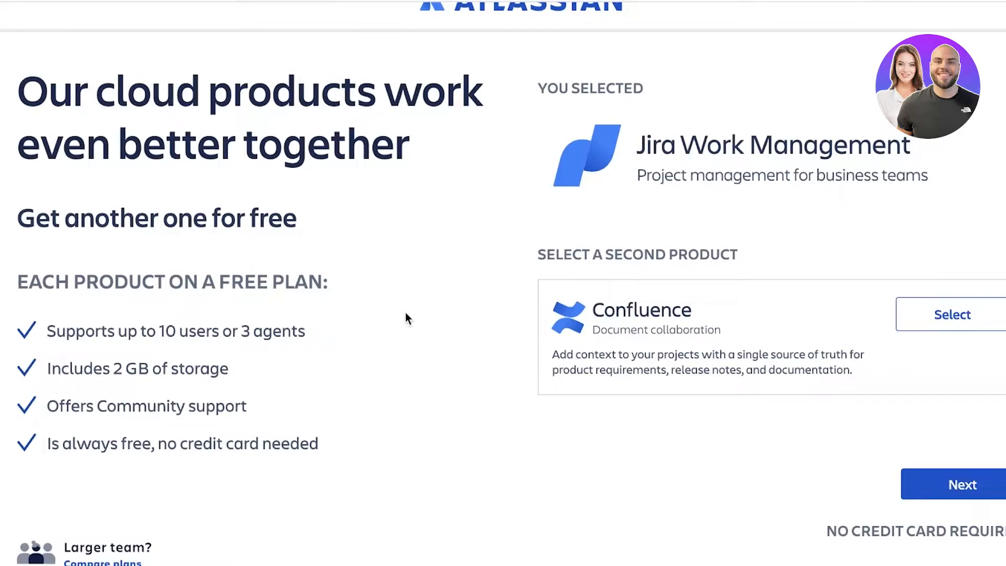
{"action": "left_click", "coordinate": [942, 483]}
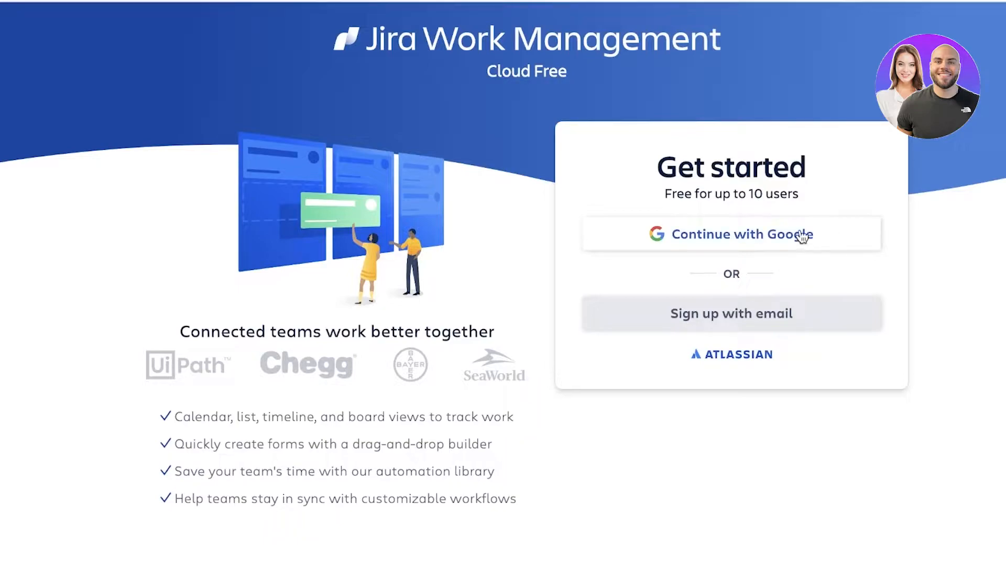
Sign up with the first listed Google account and register a new Atlassian site by entering its site name and agreeing to the terms.
{"action": "left_click", "coordinate": [716, 234]}
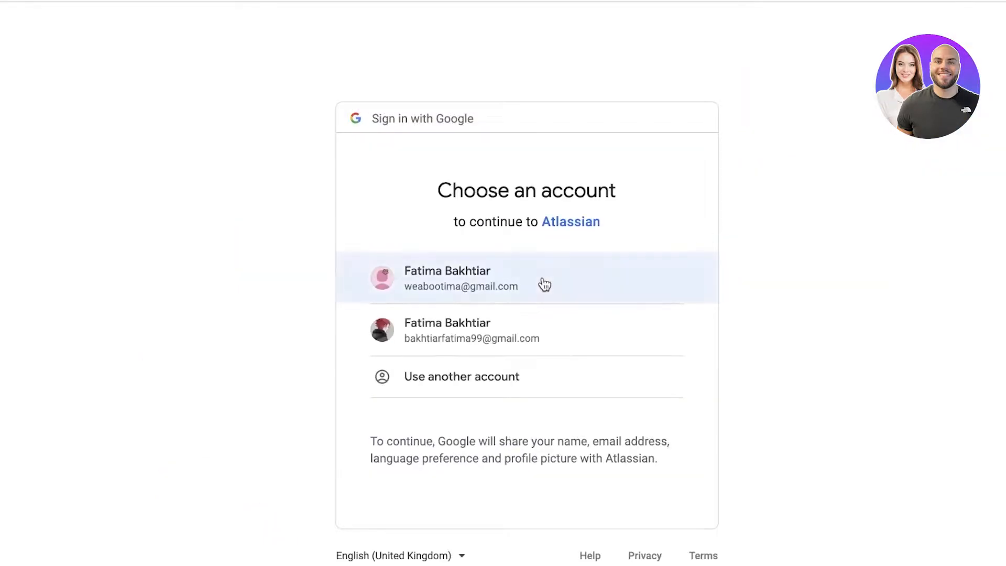
{"action": "left_click", "coordinate": [525, 290]}
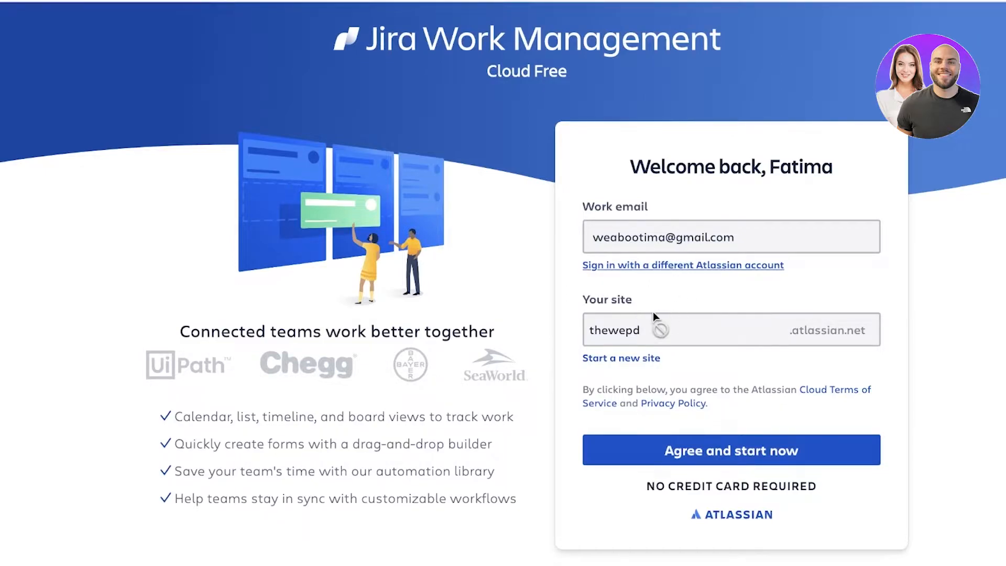
{"action": "left_click", "coordinate": [621, 358]}
{"action": "left_click", "coordinate": [631, 326]}
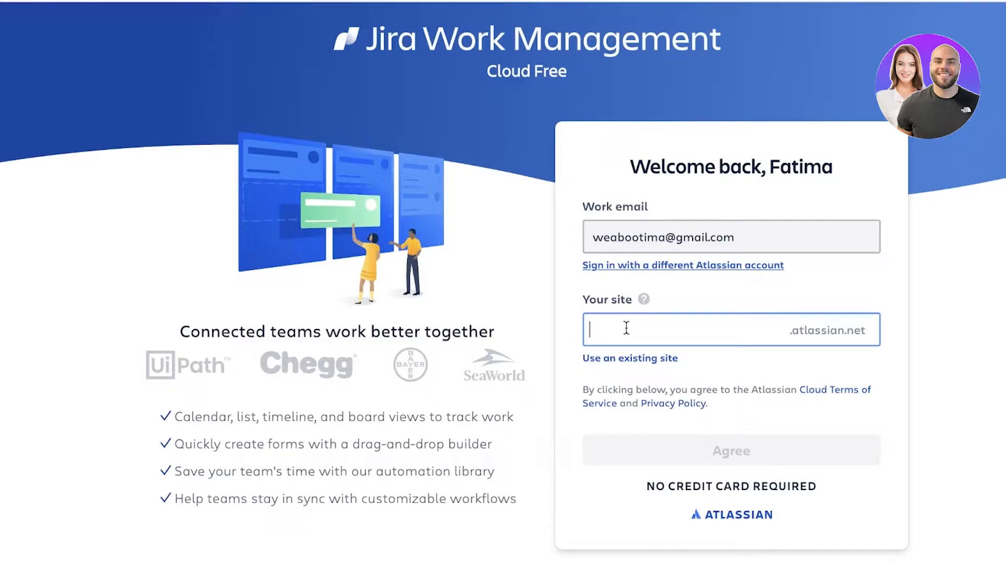
{"action": "type", "text": "janedoe0"}
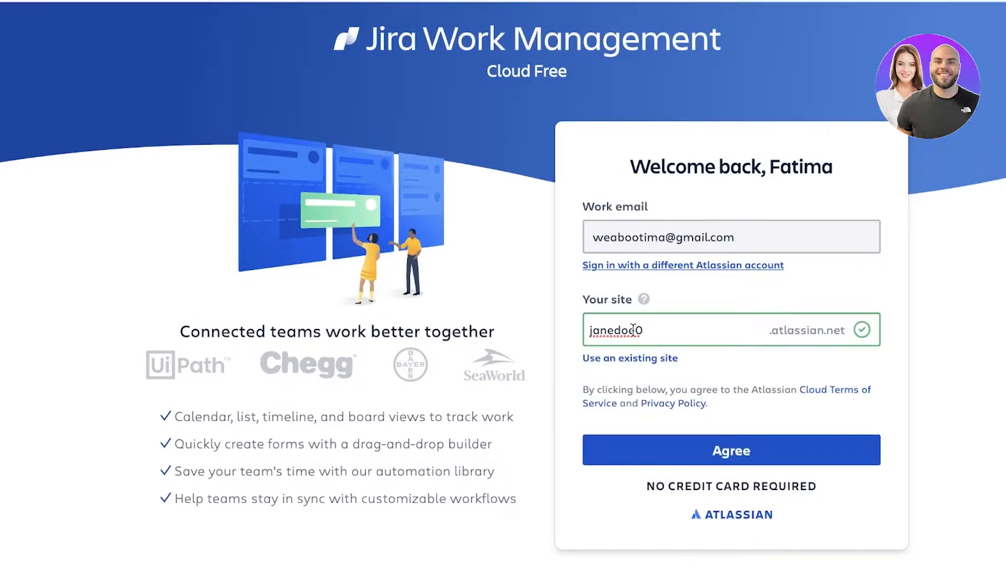
{"action": "left_click", "coordinate": [658, 438]}
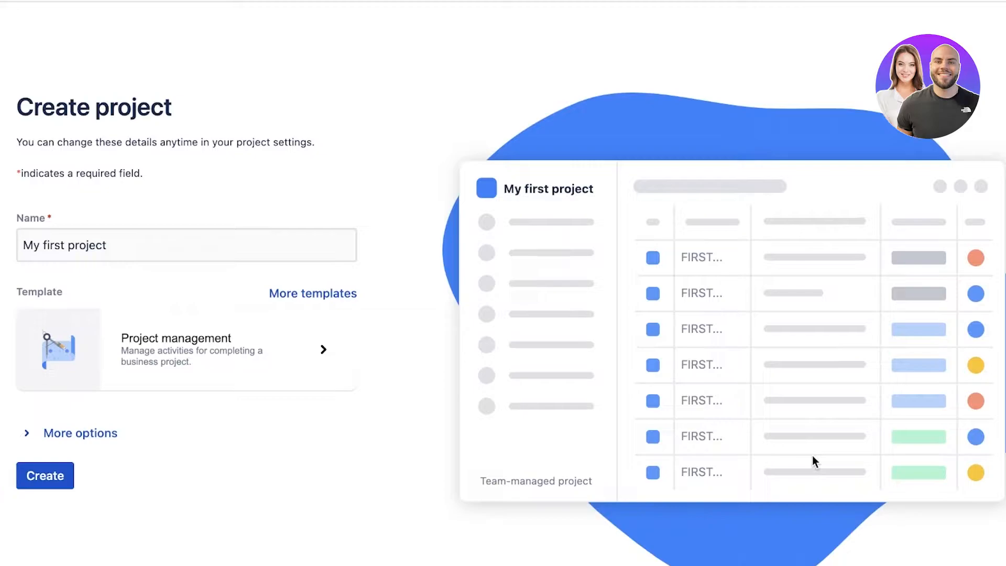
Name the new project "Marketing Project".
{"action": "double_click", "coordinate": [135, 247]}
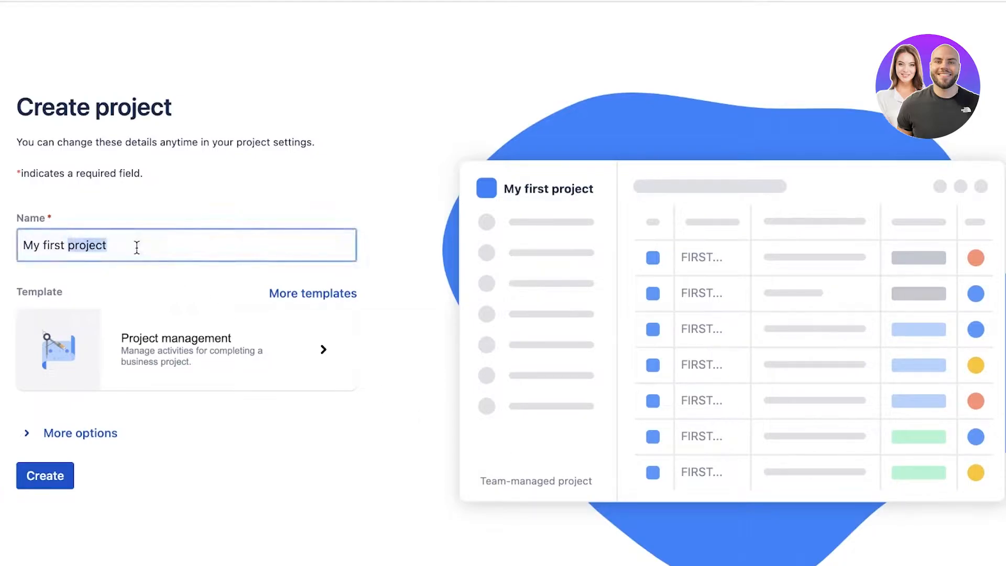
{"action": "key", "text": "ctrl+a"}
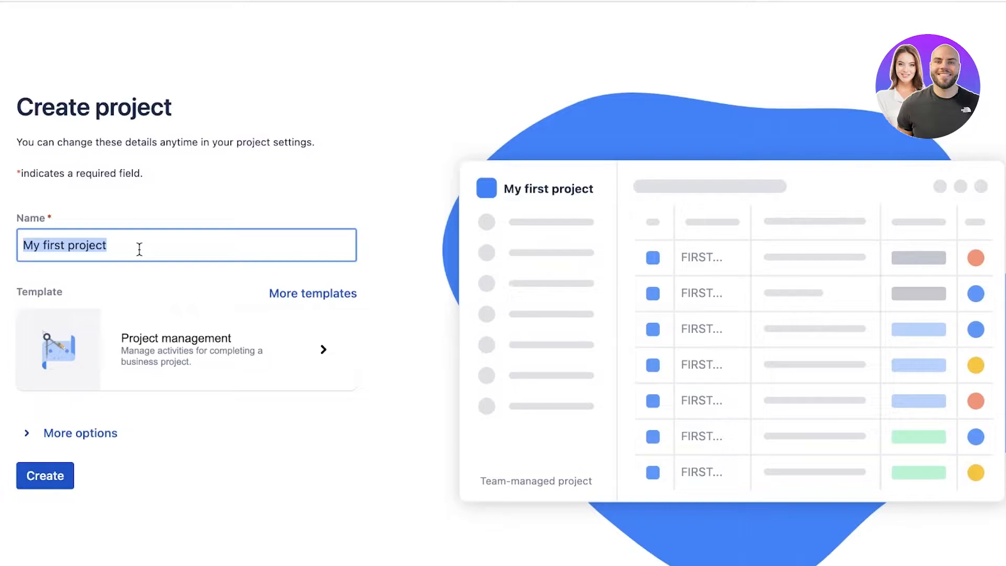
{"action": "type", "text": "Marketing Project"}
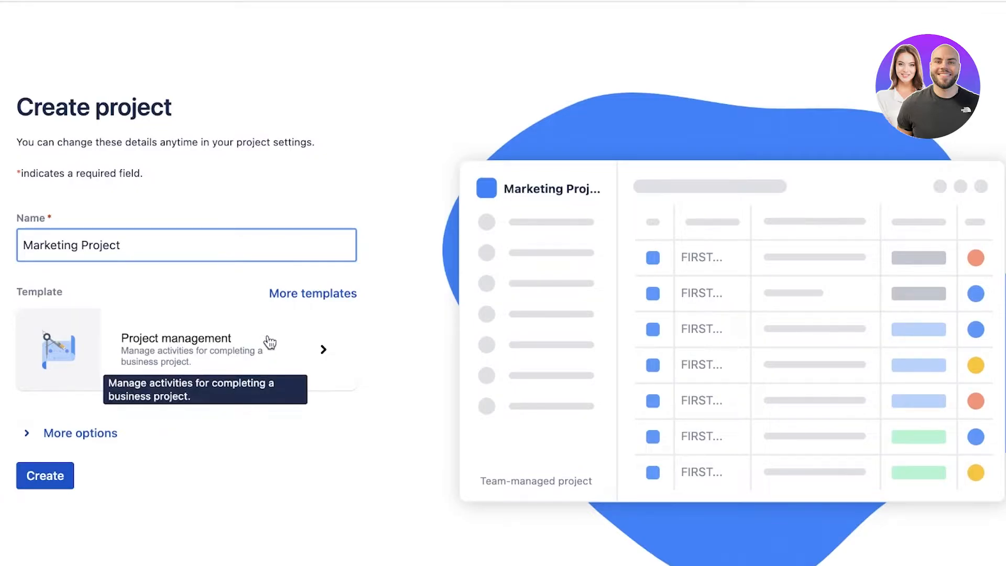
Examine the Project management template's details and the Marketing, Human resources, Finance and Design template categories.
{"action": "left_click", "coordinate": [266, 340]}
{"action": "scroll", "coordinate": [263, 216], "scroll_direction": "down", "scroll_amount": 5}
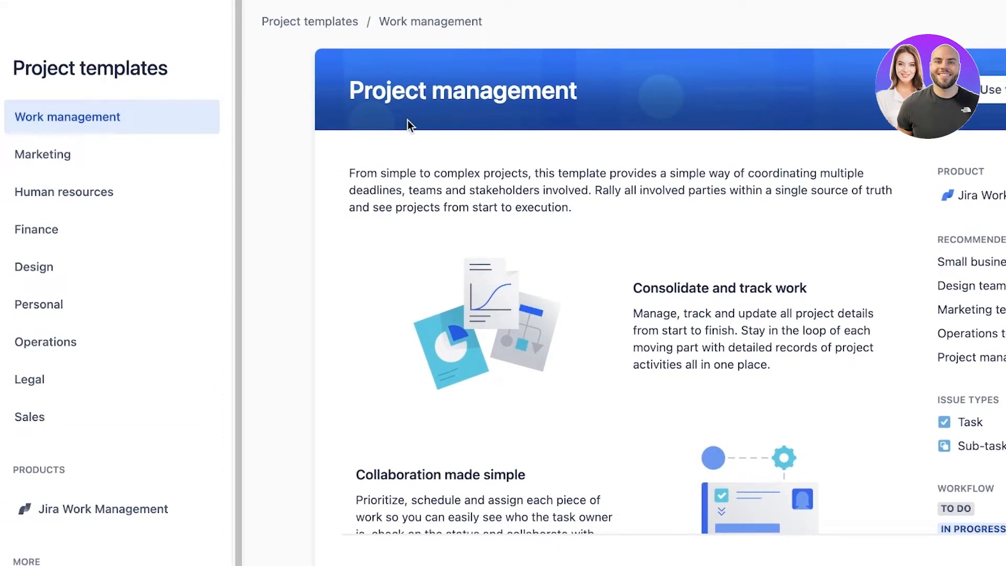
{"action": "left_click", "coordinate": [19, 160]}
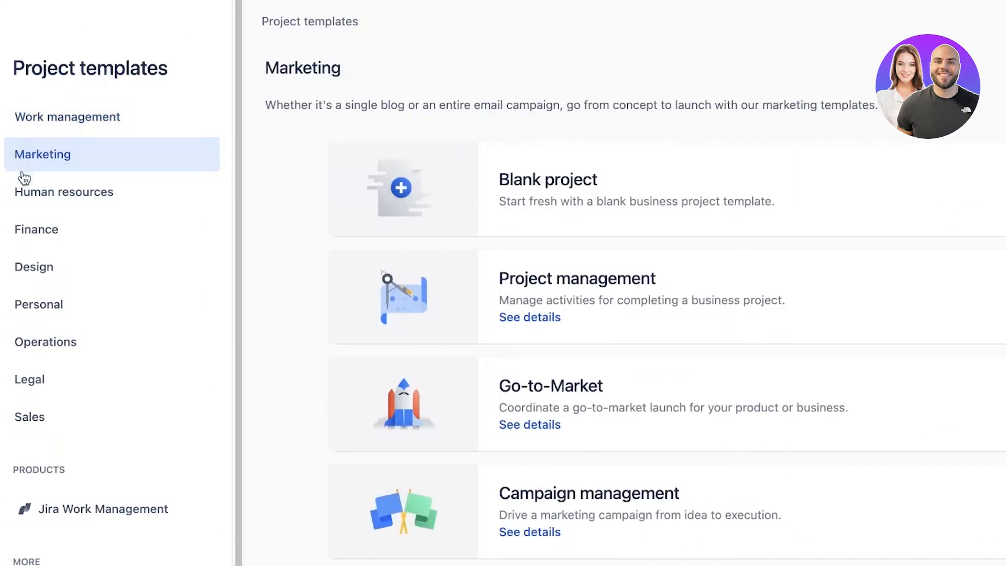
{"action": "scroll", "coordinate": [23, 176], "scroll_direction": "down", "scroll_amount": 1}
{"action": "left_click", "coordinate": [41, 151]}
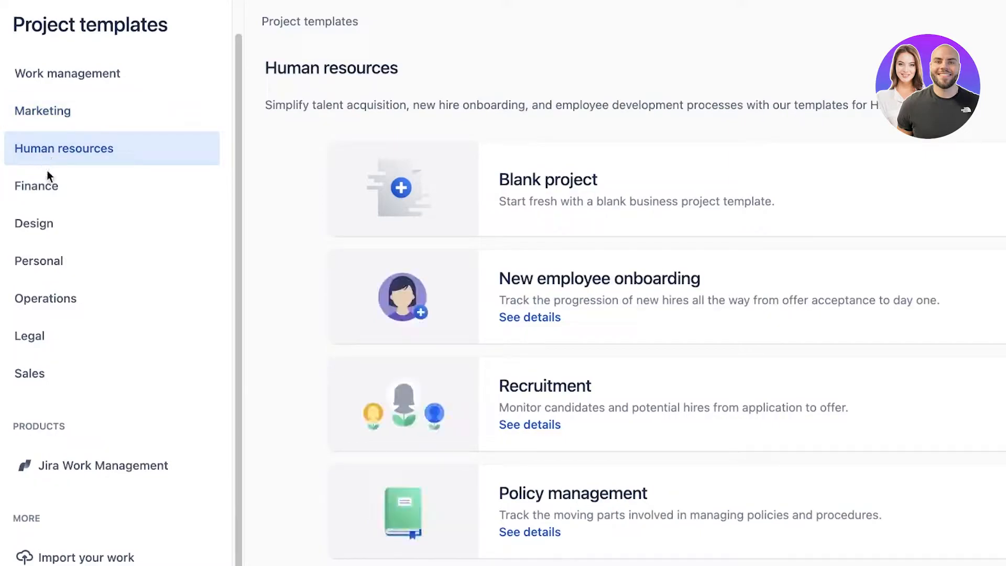
{"action": "left_click", "coordinate": [47, 186]}
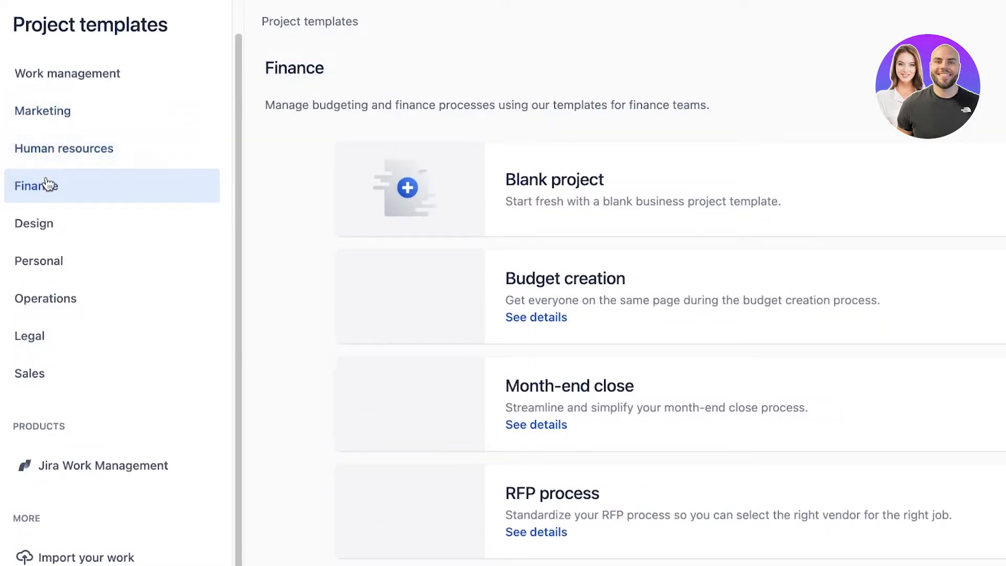
{"action": "left_click", "coordinate": [45, 225]}
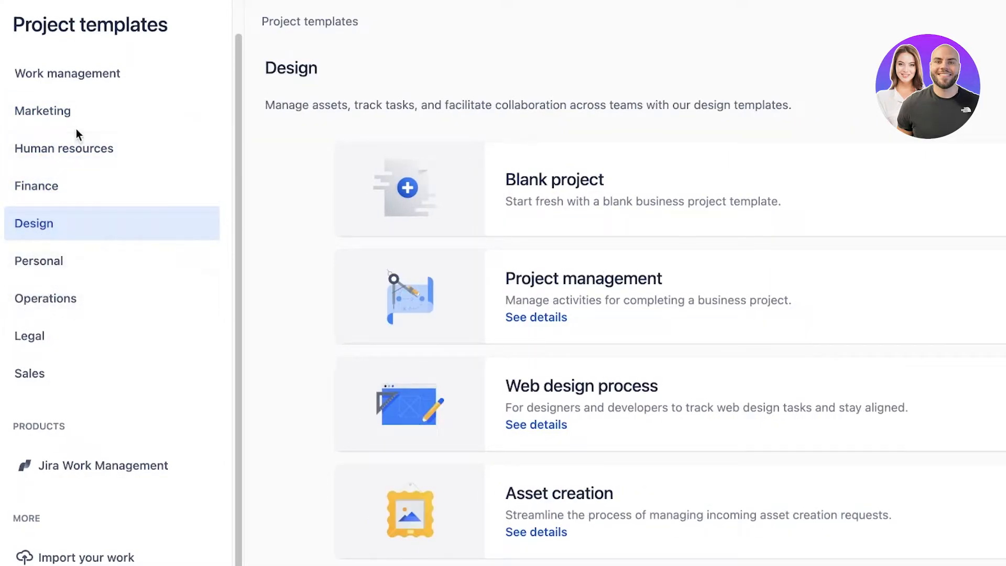
Create the project with the Campaign management template from the Marketing category, and close the quickstart on its board.
{"action": "left_click", "coordinate": [61, 116]}
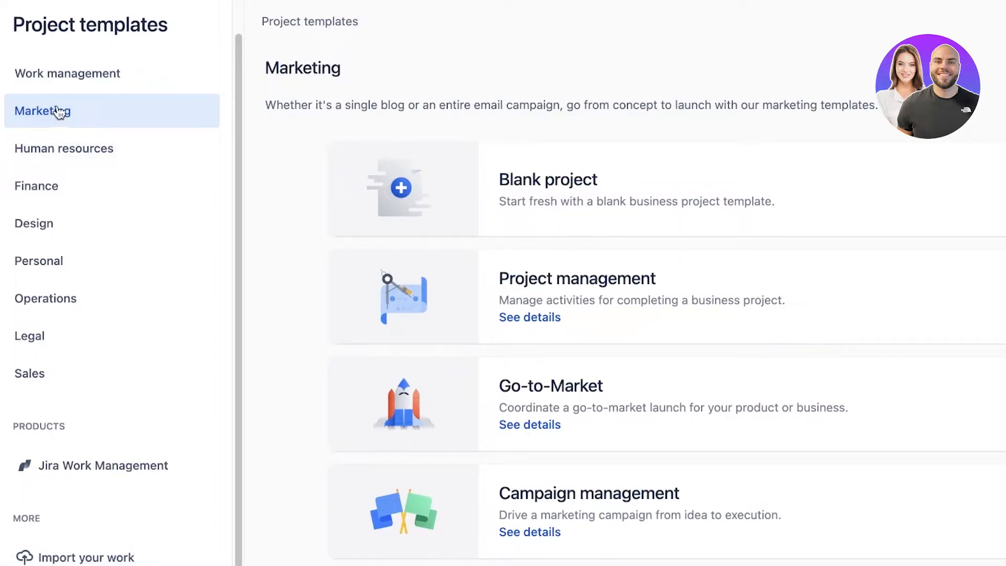
{"action": "scroll", "coordinate": [696, 124], "scroll_direction": "down", "scroll_amount": 3}
{"action": "scroll", "coordinate": [694, 137], "scroll_direction": "down", "scroll_amount": 3}
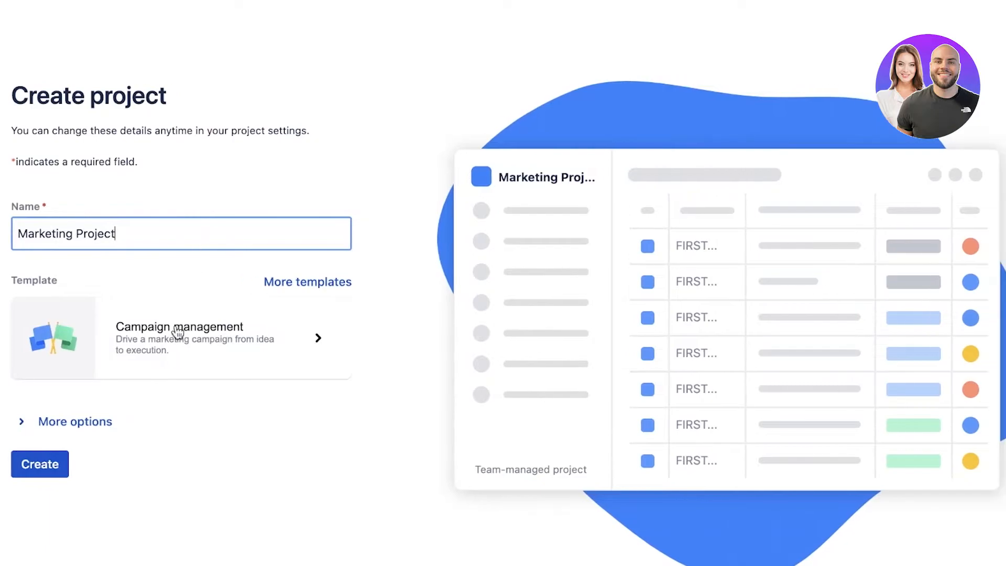
{"action": "left_click", "coordinate": [56, 468]}
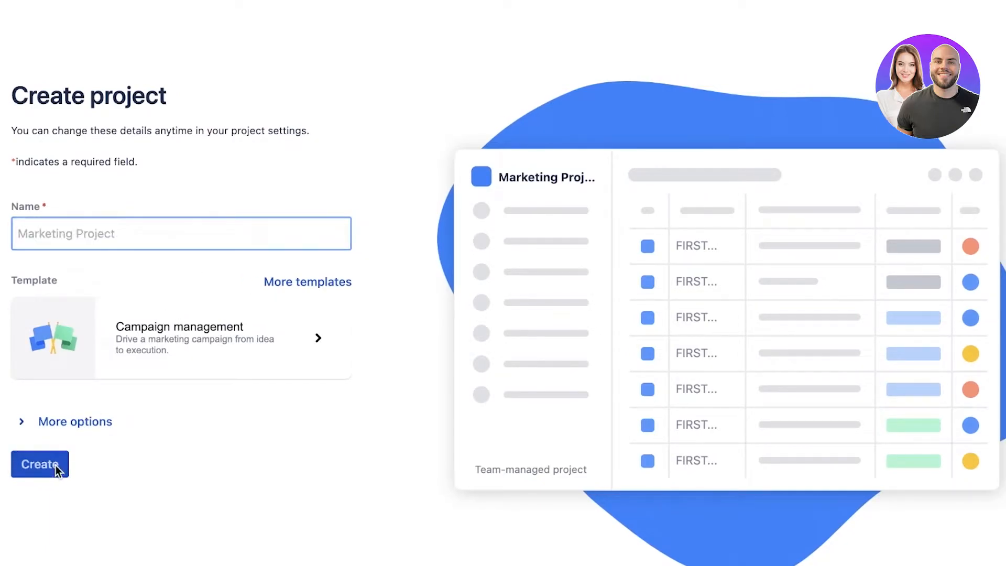
{"action": "left_click", "coordinate": [33, 422]}
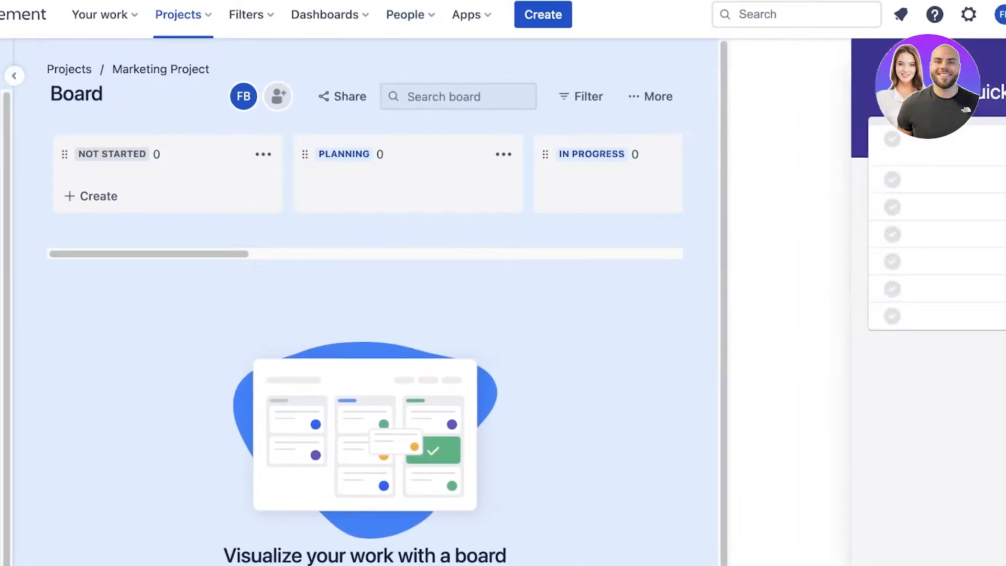
{"action": "left_click", "coordinate": [1001, 60]}
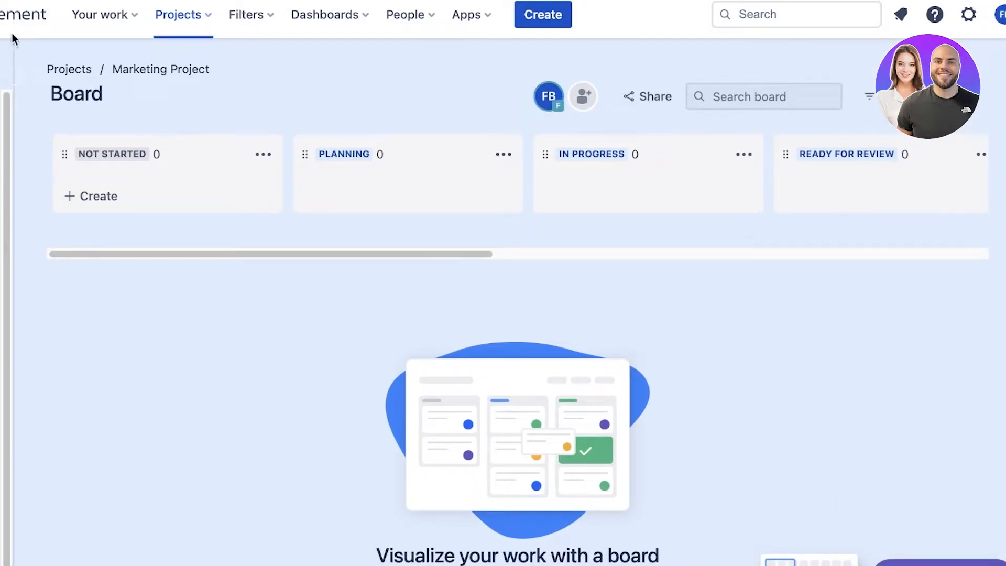
Look through what Your work, Projects, Filters, Dashboards, People and Apps each offer in the main navigation.
{"action": "left_click", "coordinate": [197, 14]}
{"action": "left_click", "coordinate": [198, 14]}
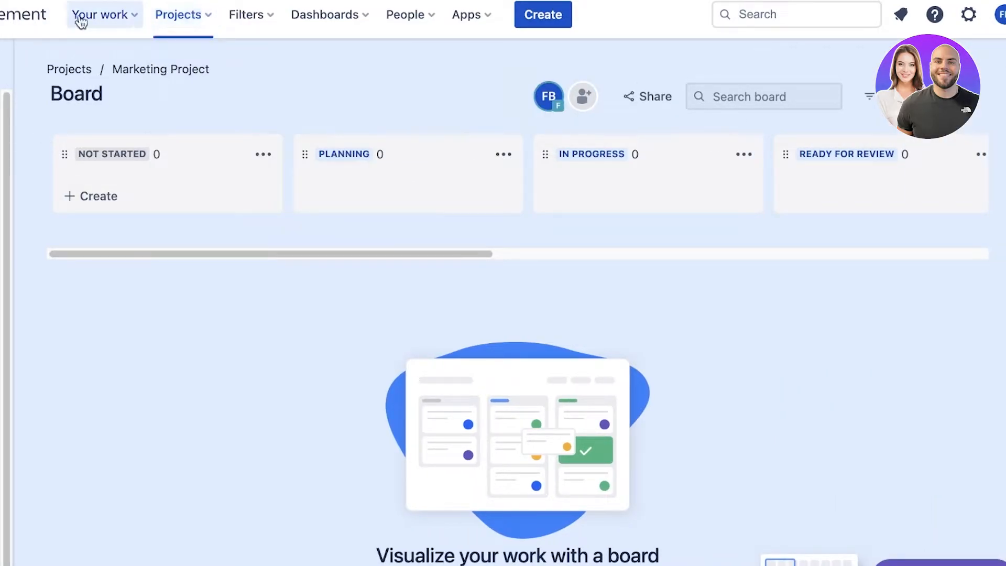
{"action": "left_click", "coordinate": [102, 15]}
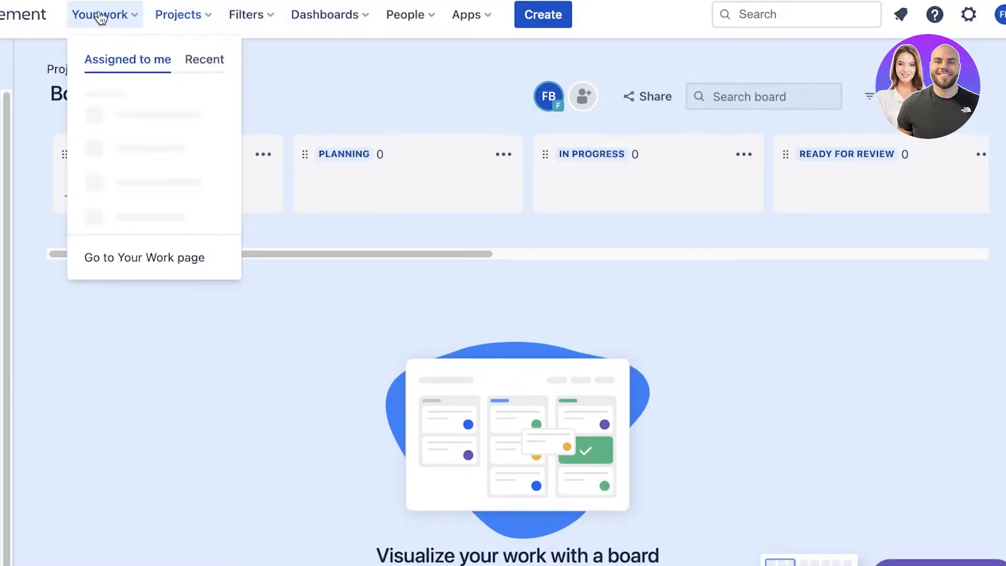
{"action": "left_click", "coordinate": [181, 14]}
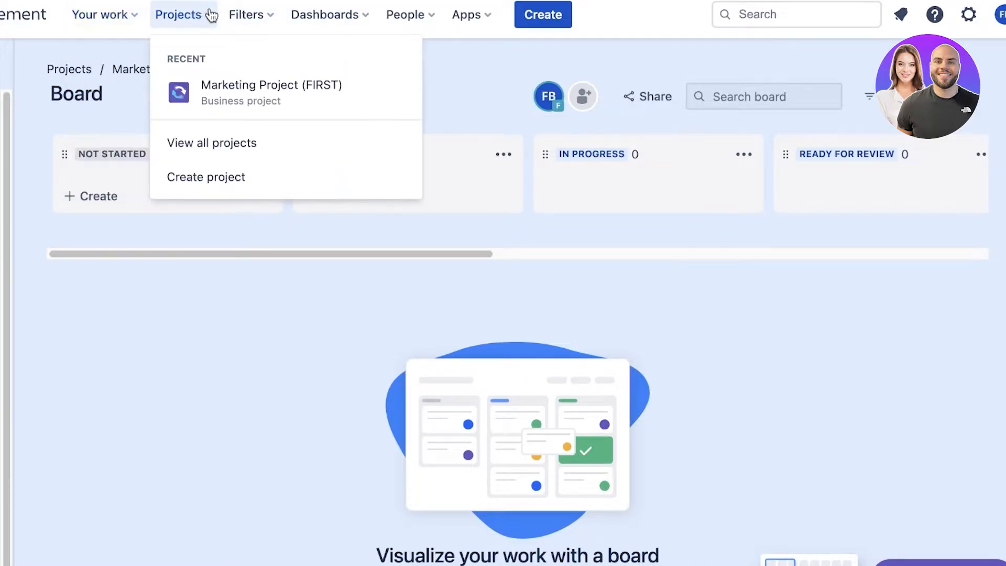
{"action": "left_click", "coordinate": [265, 14]}
{"action": "left_click", "coordinate": [302, 17]}
{"action": "left_click", "coordinate": [401, 14]}
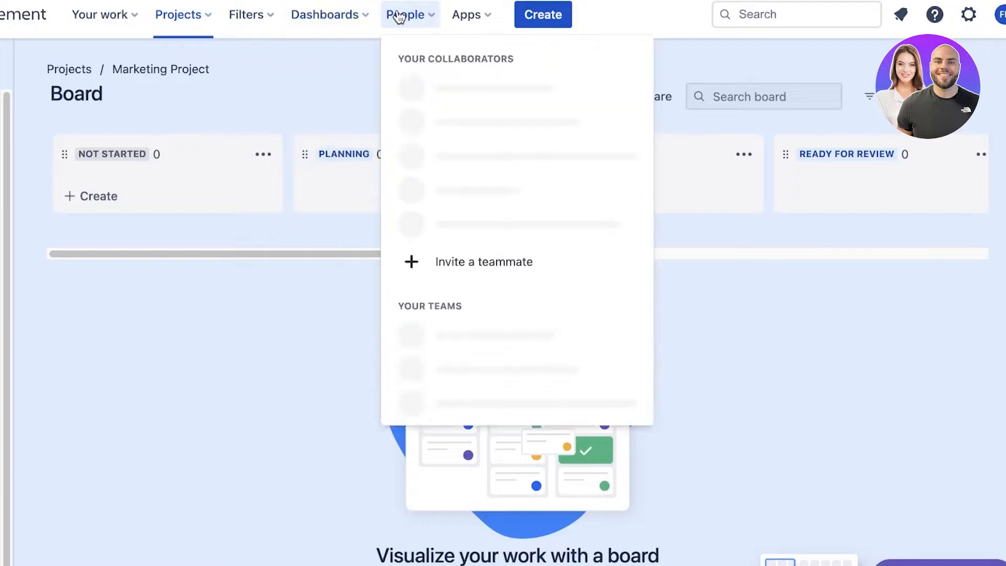
{"action": "left_click", "coordinate": [483, 15]}
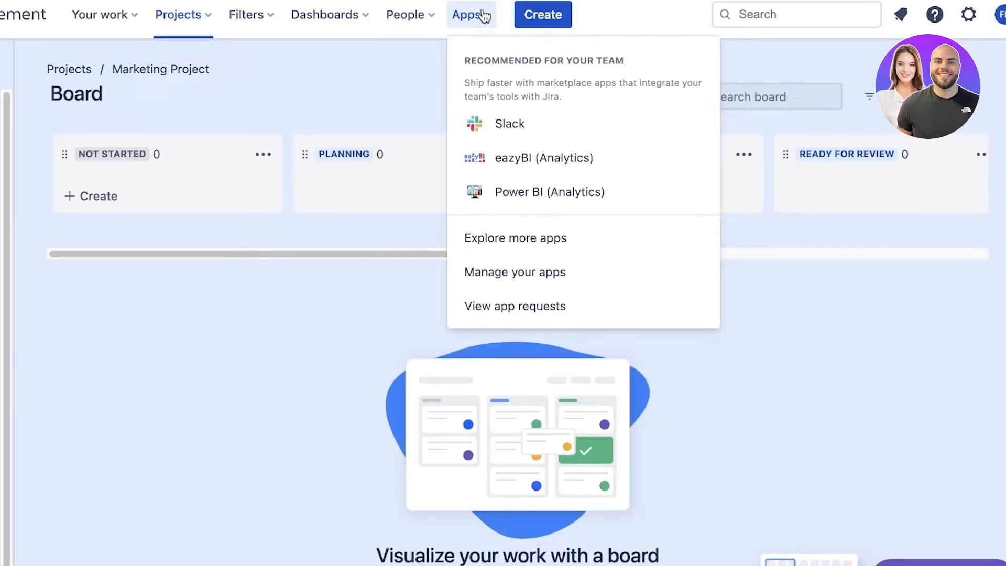
{"action": "left_click", "coordinate": [608, 7]}
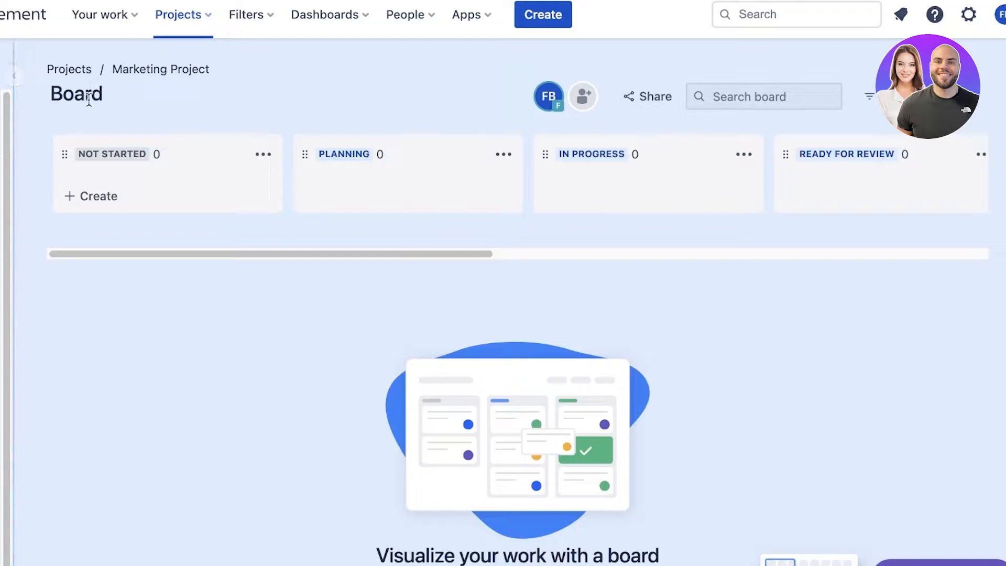
Expand Marketing Project in the project list to see its available views and settings.
{"action": "left_click", "coordinate": [99, 118]}
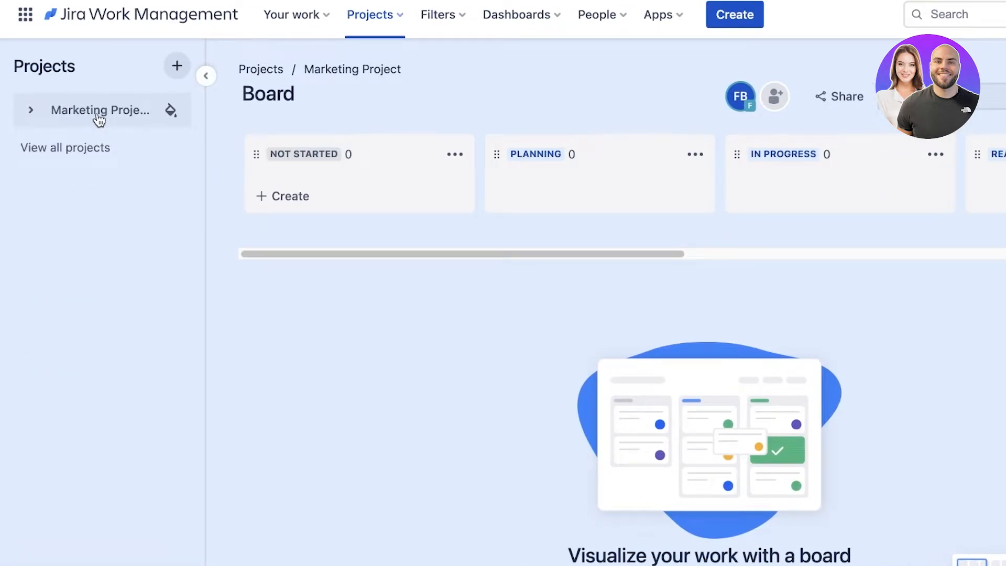
{"action": "left_click", "coordinate": [98, 117]}
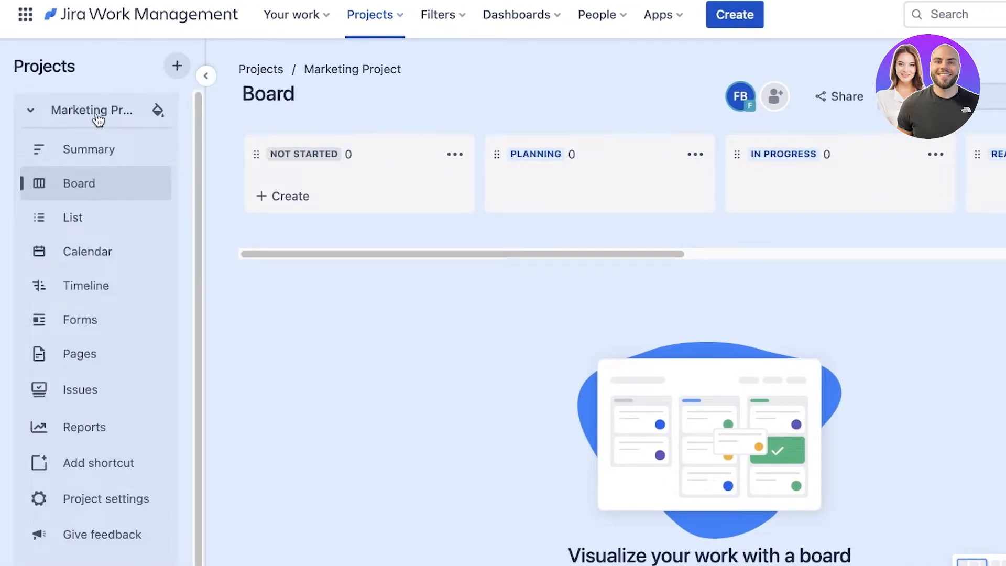
View the Marketing Project's Summary page and return to its Board.
{"action": "left_click", "coordinate": [84, 164]}
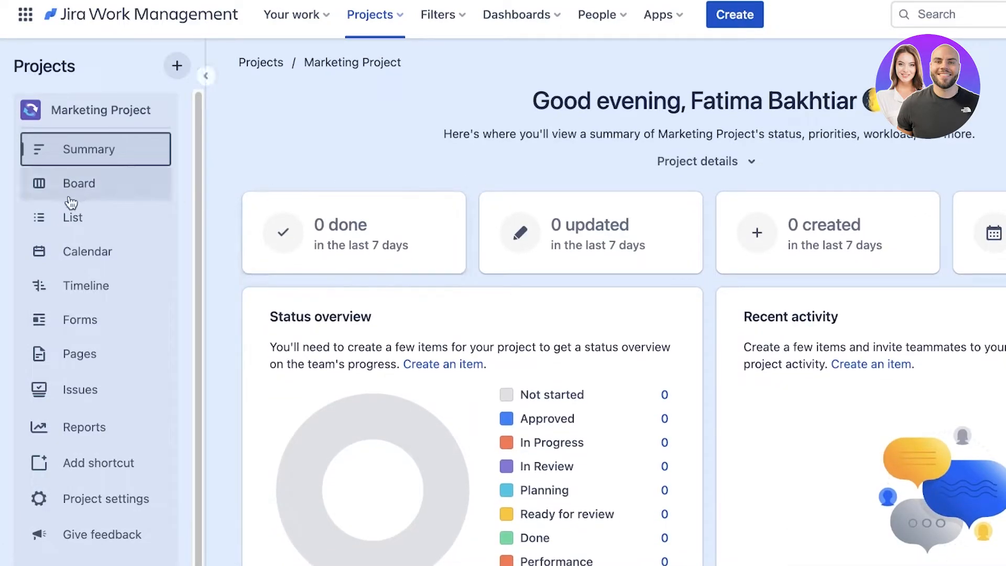
{"action": "left_click", "coordinate": [72, 201]}
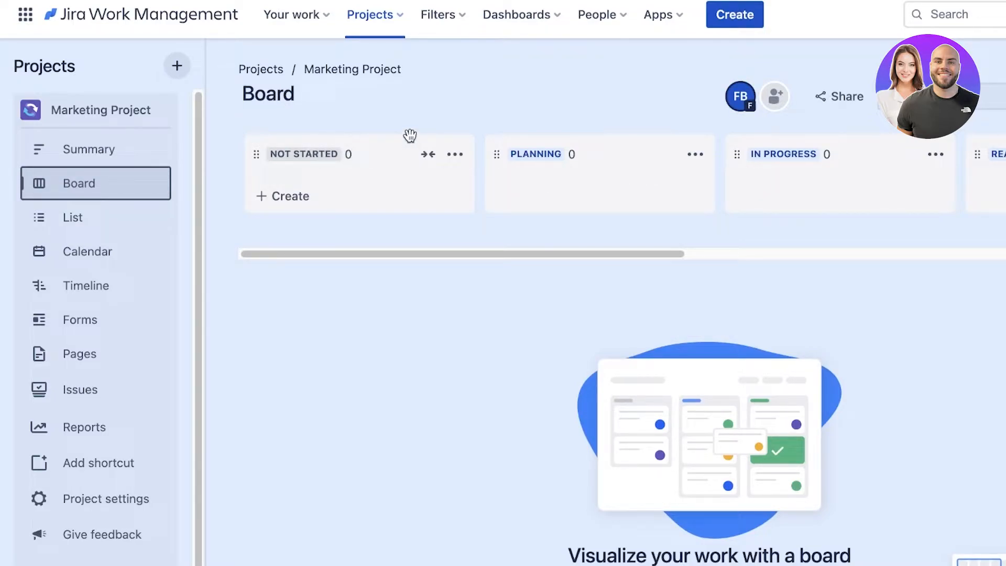
Draft a "Finding Target Influencers to Promote" task in the Not started column and open the Task issue type's settings from it.
{"action": "left_click", "coordinate": [303, 204]}
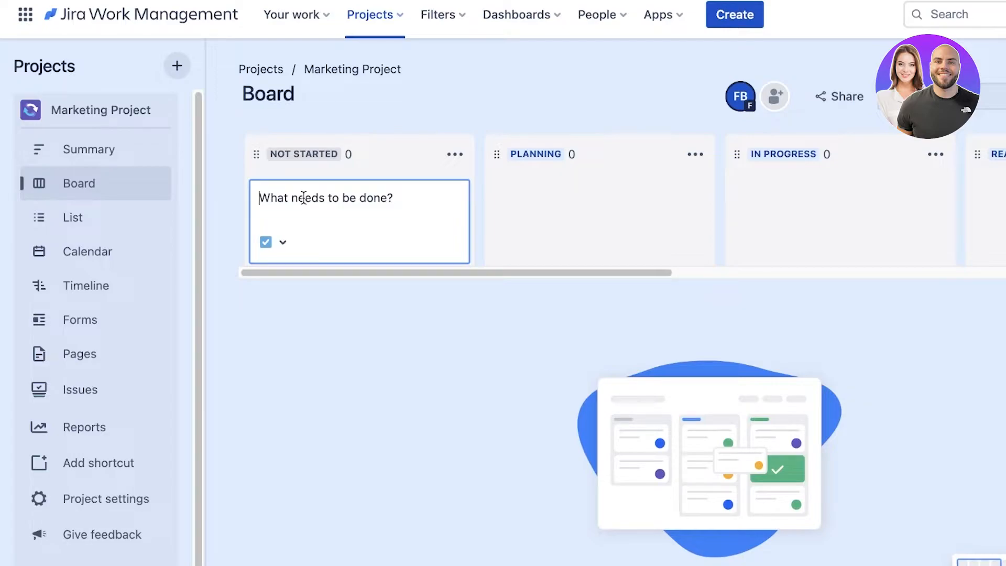
{"action": "type", "text": "Finding Target Influencers to Promote"}
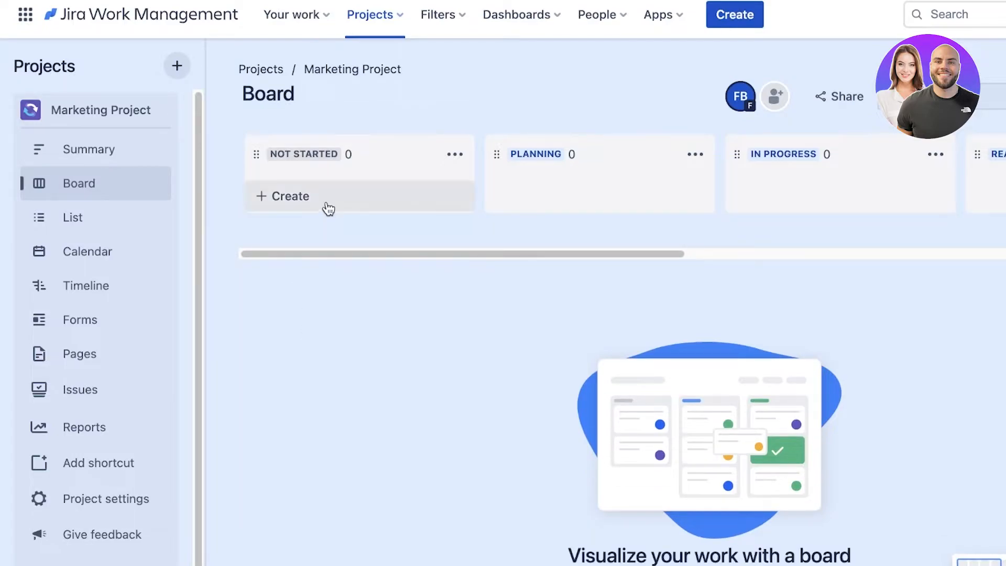
{"action": "left_click", "coordinate": [324, 207]}
{"action": "type", "text": "Finding Target Influencers to Promote"}
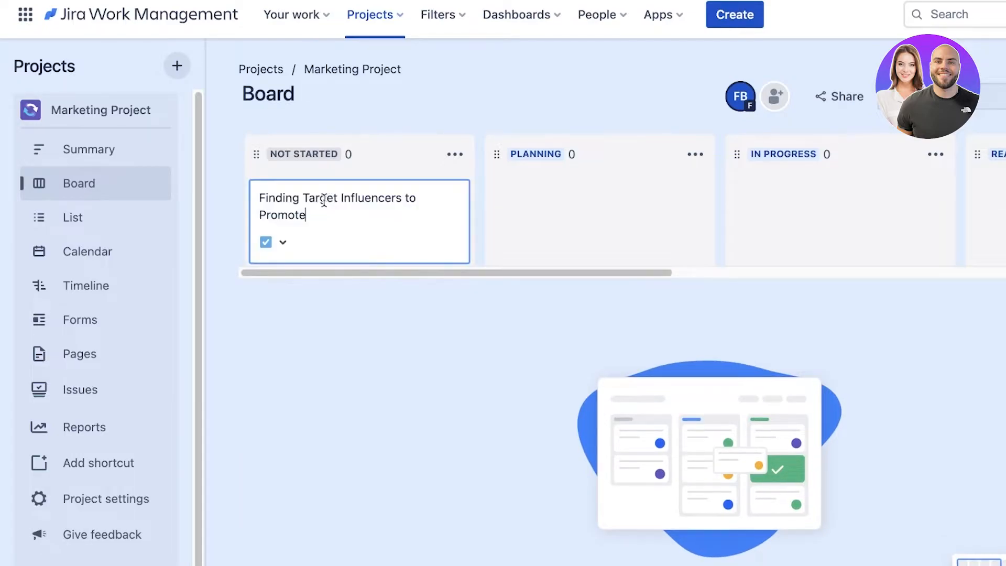
{"action": "left_click", "coordinate": [282, 243]}
{"action": "left_click", "coordinate": [283, 243]}
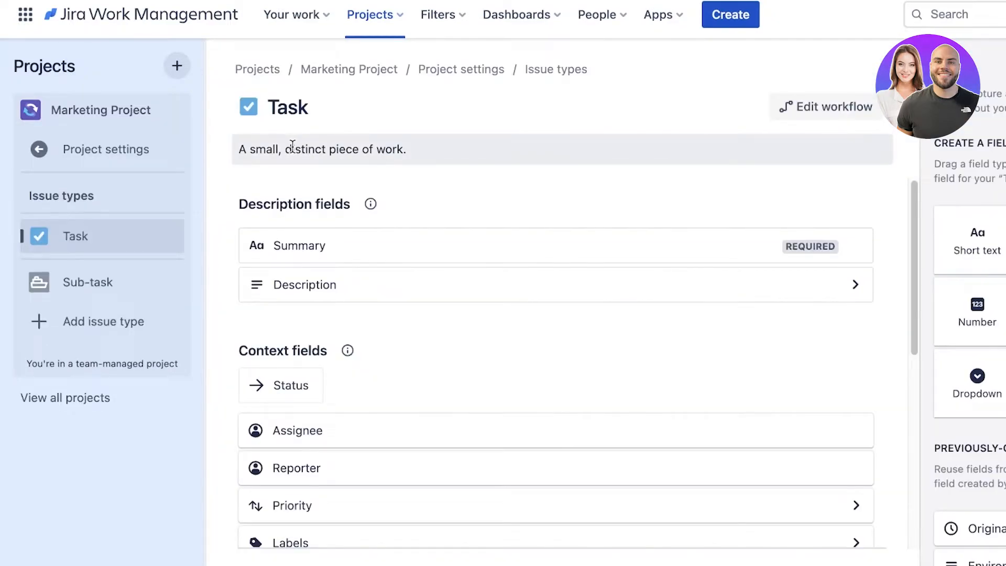
Replace the Task issue type's description with "Find Influencers".
{"action": "left_click", "coordinate": [363, 150]}
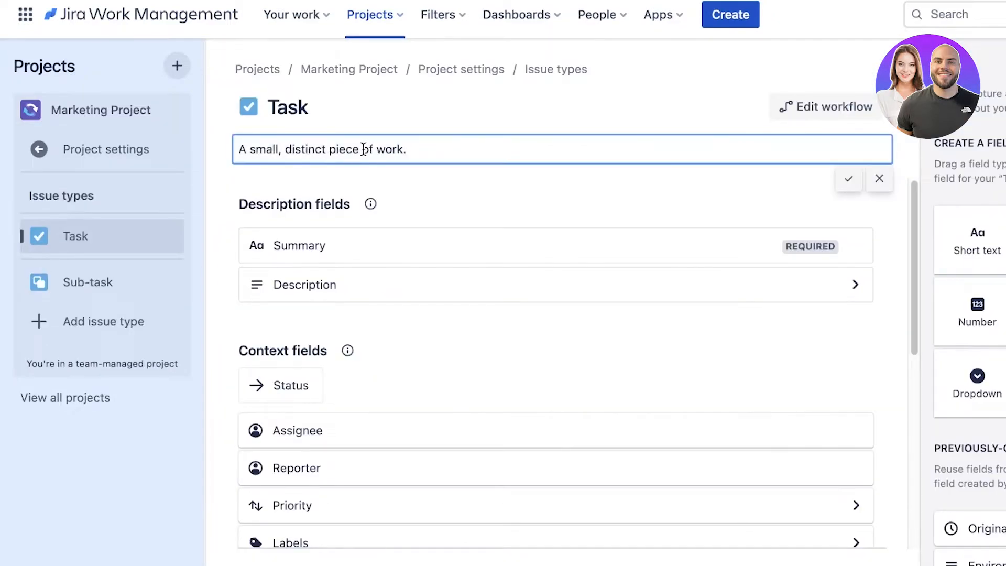
{"action": "key", "text": "ctrl+a"}
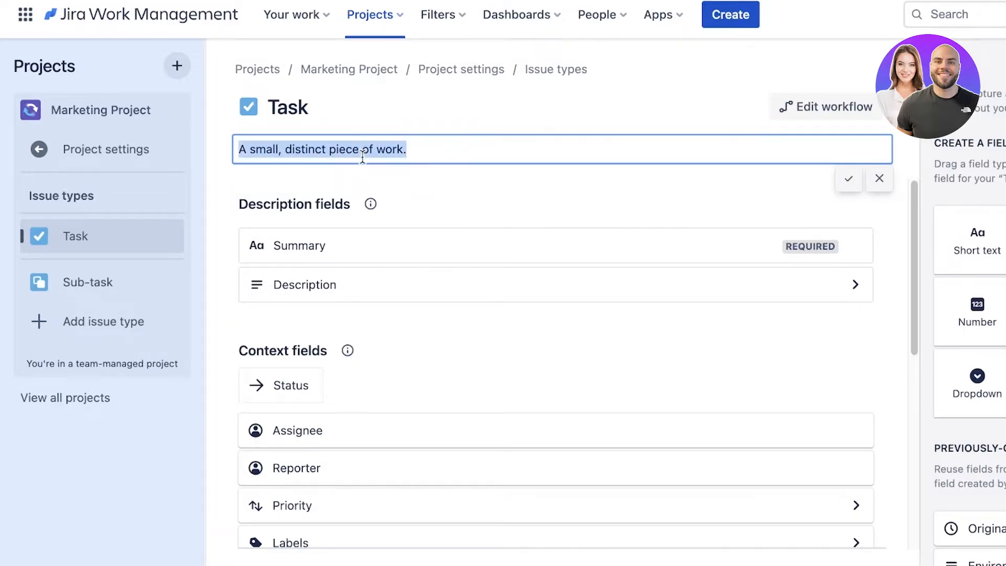
{"action": "type", "text": "Find Influencers"}
{"action": "key", "text": "Return"}
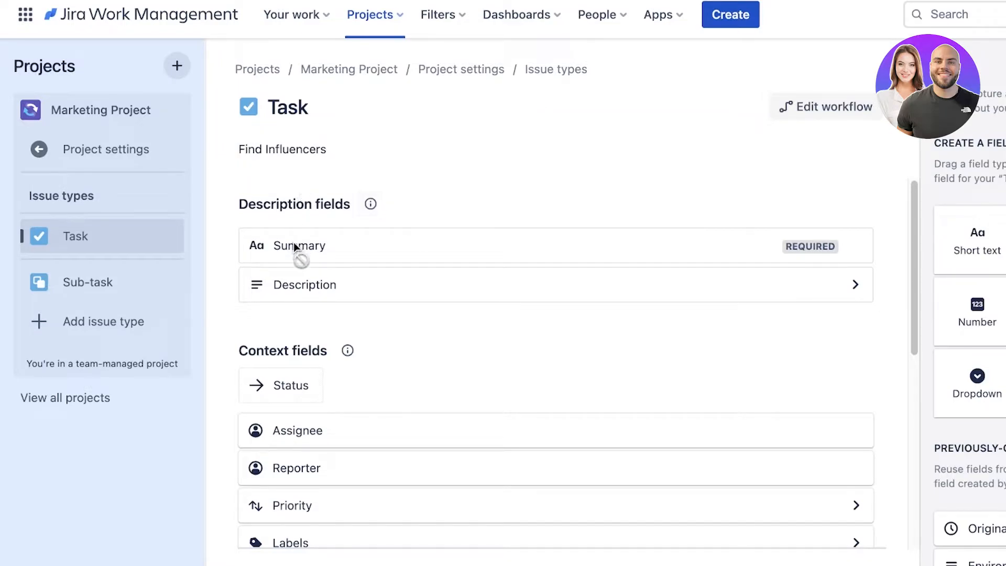
Check the restrictions on the Summary field and look at the Description field's default text and the context fields.
{"action": "mouse_move", "coordinate": [295, 244]}
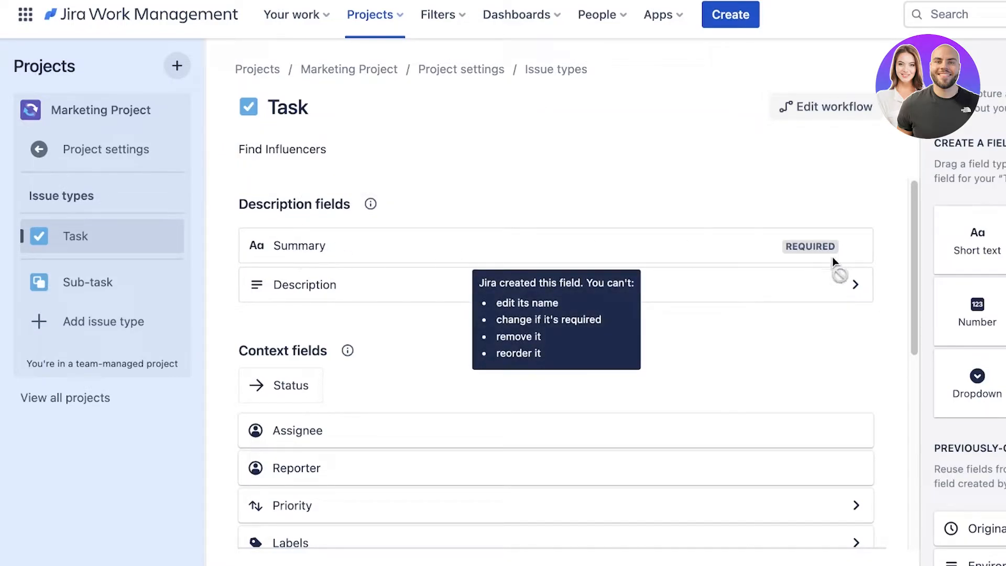
{"action": "left_click", "coordinate": [782, 285]}
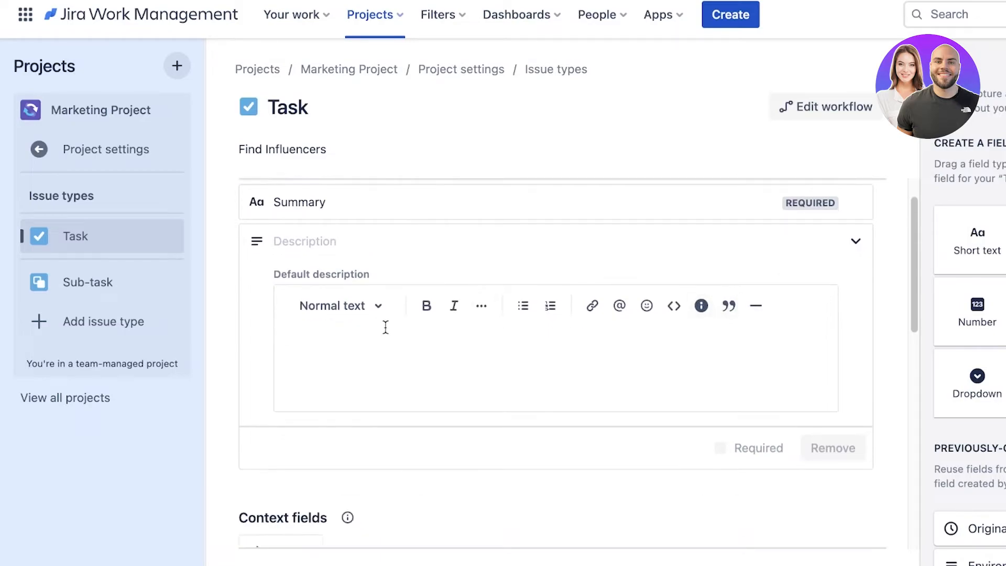
{"action": "left_click", "coordinate": [497, 339]}
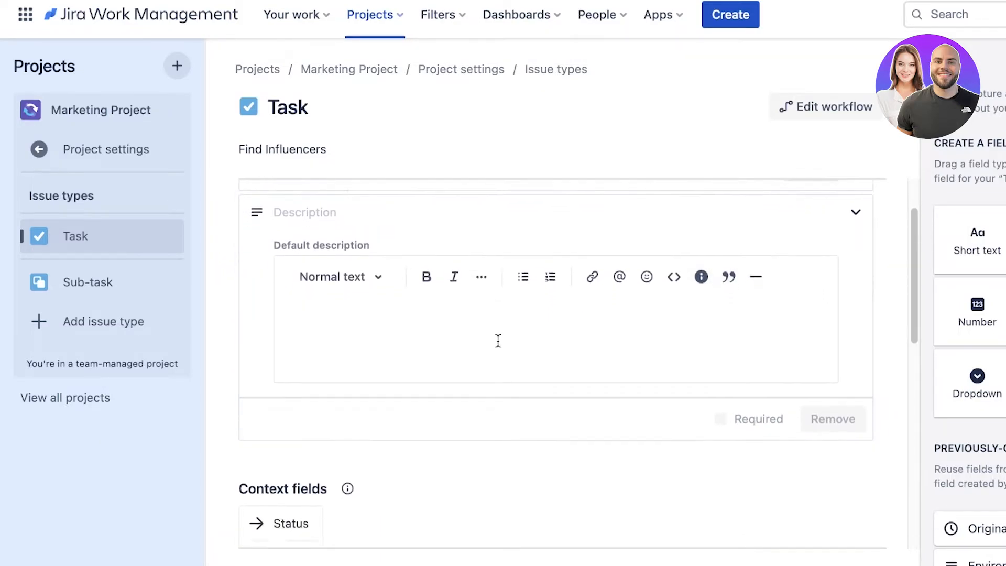
{"action": "scroll", "coordinate": [498, 341], "scroll_direction": "down", "scroll_amount": 5}
{"action": "mouse_move", "coordinate": [315, 287]}
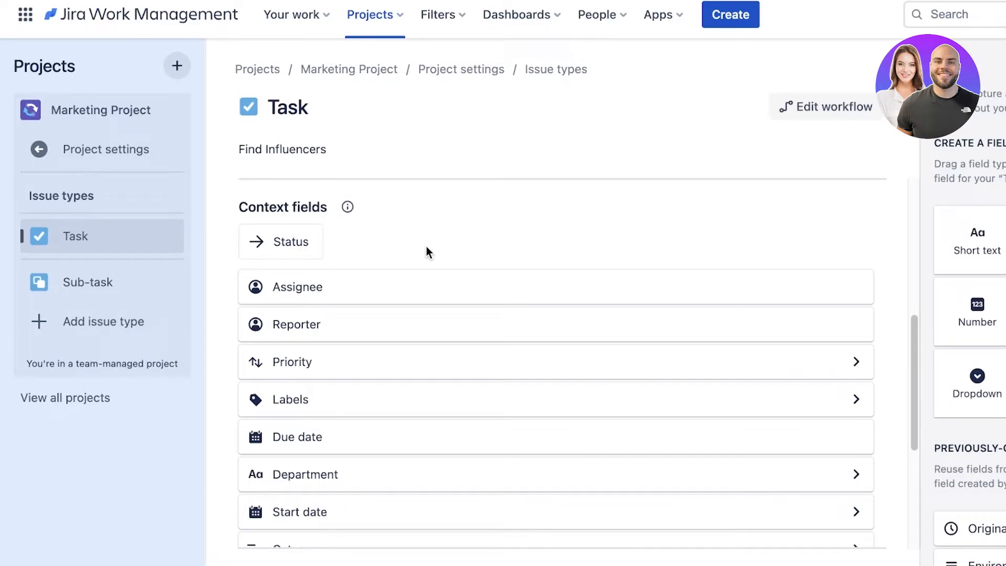
Set the Task issue type's default priority to High.
{"action": "left_click", "coordinate": [381, 364]}
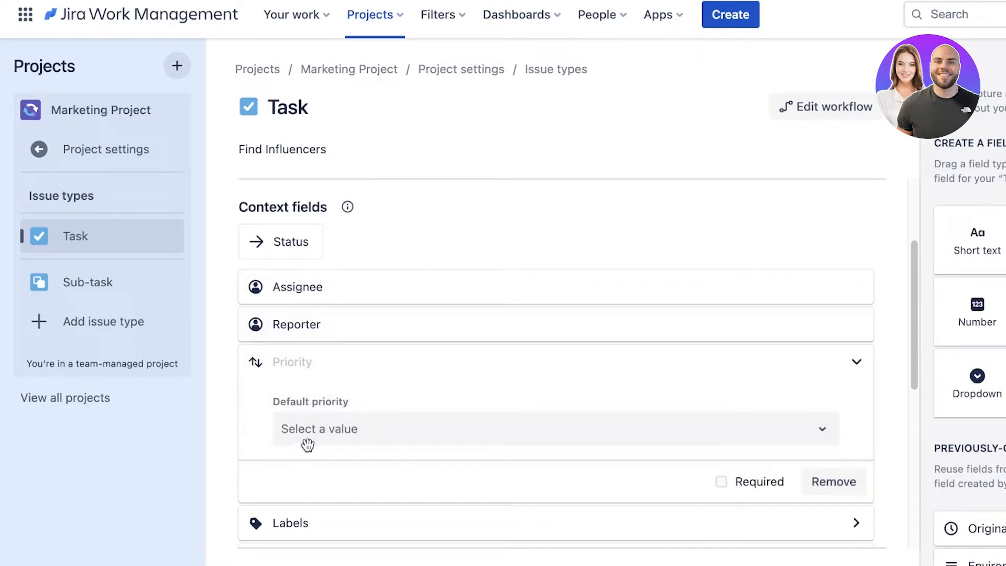
{"action": "left_click", "coordinate": [309, 434]}
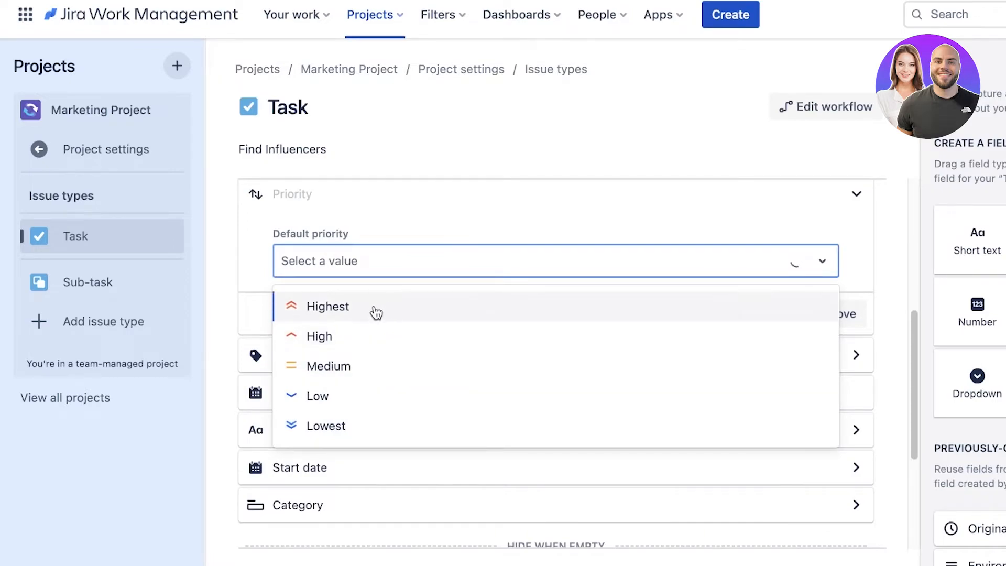
{"action": "left_click", "coordinate": [348, 337]}
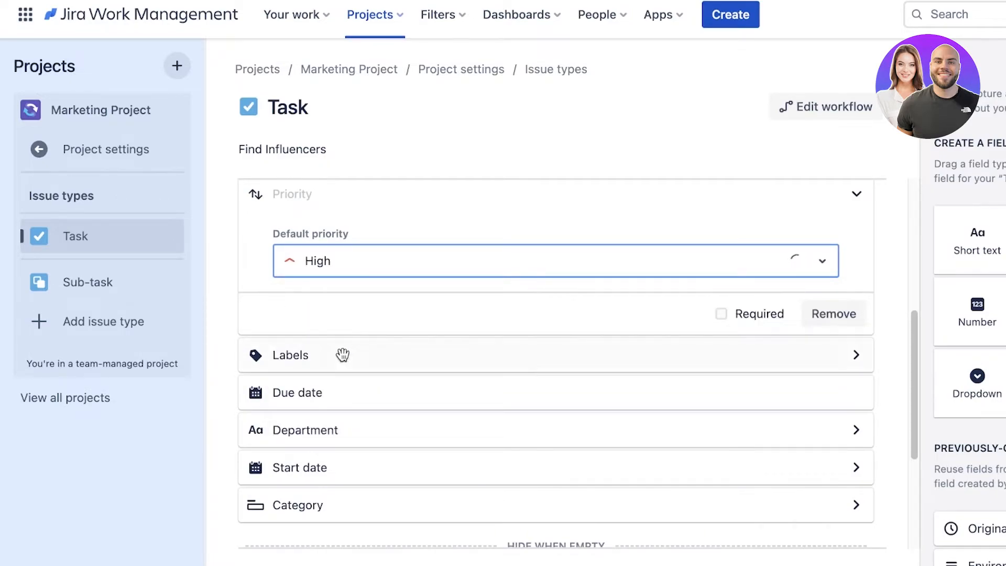
Examine the default labels choices, the remaining context fields and the field types available to add.
{"action": "left_click", "coordinate": [341, 352]}
{"action": "left_click", "coordinate": [341, 313]}
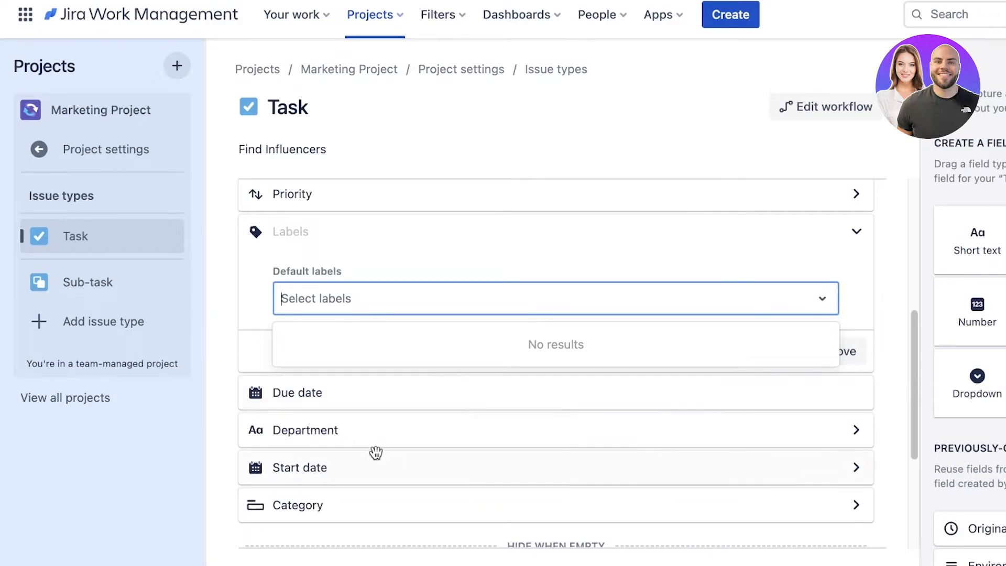
{"action": "scroll", "coordinate": [315, 505], "scroll_direction": "down", "scroll_amount": 5}
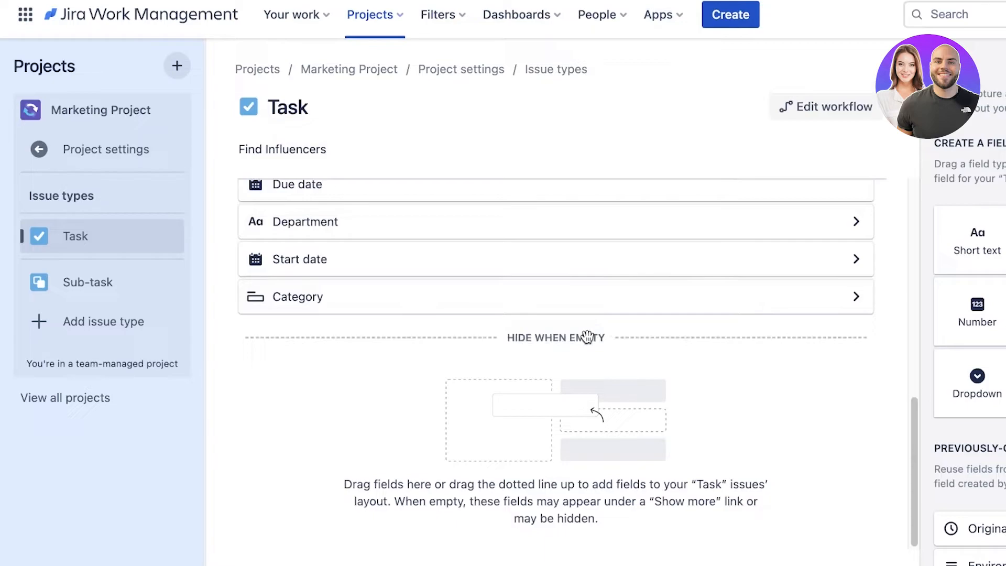
{"action": "scroll", "coordinate": [966, 195], "scroll_direction": "down", "scroll_amount": 1}
{"action": "scroll", "coordinate": [980, 231], "scroll_direction": "right", "scroll_amount": 1}
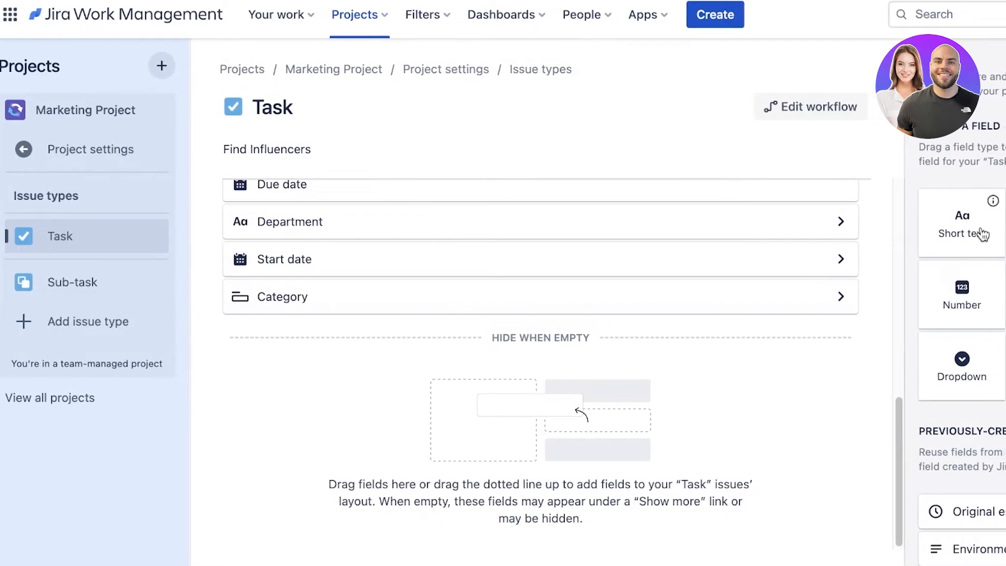
{"action": "scroll", "coordinate": [969, 231], "scroll_direction": "up", "scroll_amount": 1}
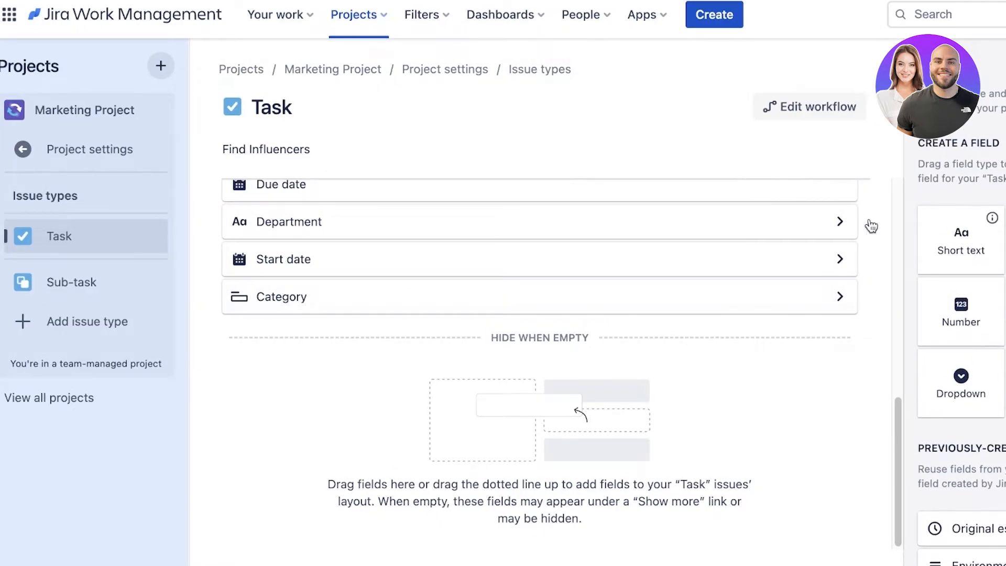
{"action": "scroll", "coordinate": [514, 238], "scroll_direction": "up", "scroll_amount": 10}
{"action": "scroll", "coordinate": [996, 323], "scroll_direction": "down", "scroll_amount": 1}
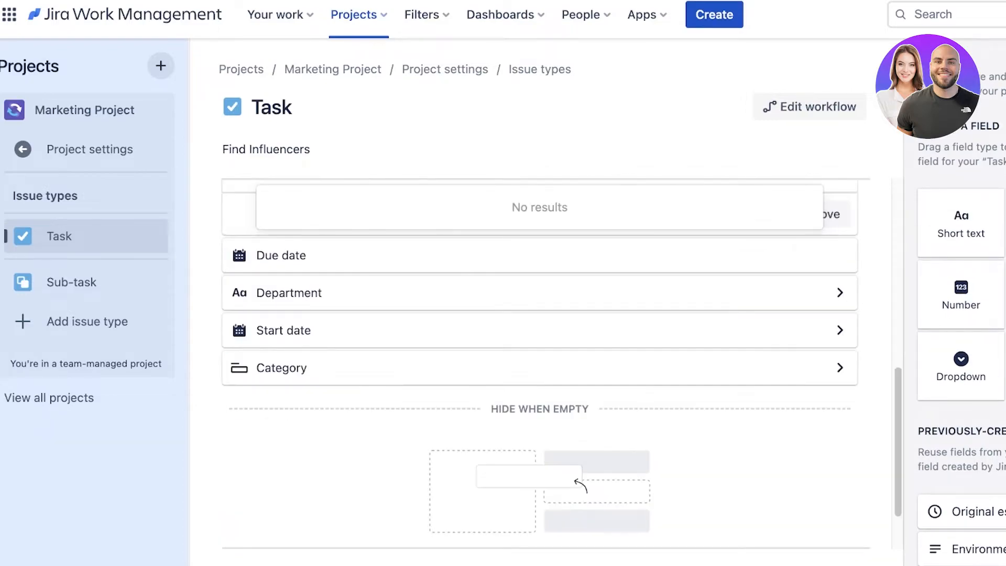
Add a checkbox field below Status in the context fields and name it "filtering relevant influencers".
{"action": "left_click_drag", "start_coordinate": [1005, 359], "coordinate": [346, 409]}
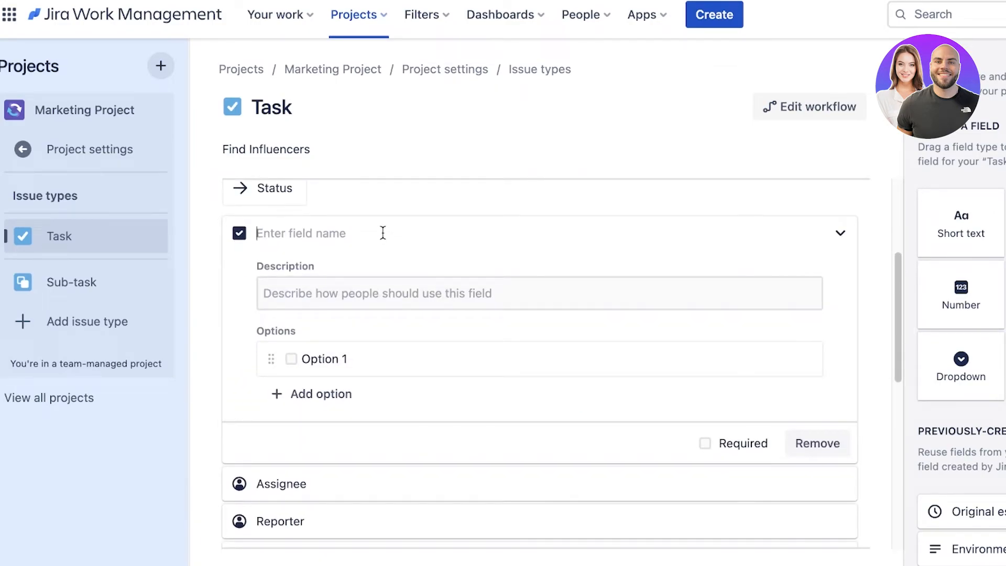
{"action": "scroll", "coordinate": [383, 233], "scroll_direction": "up", "scroll_amount": 1}
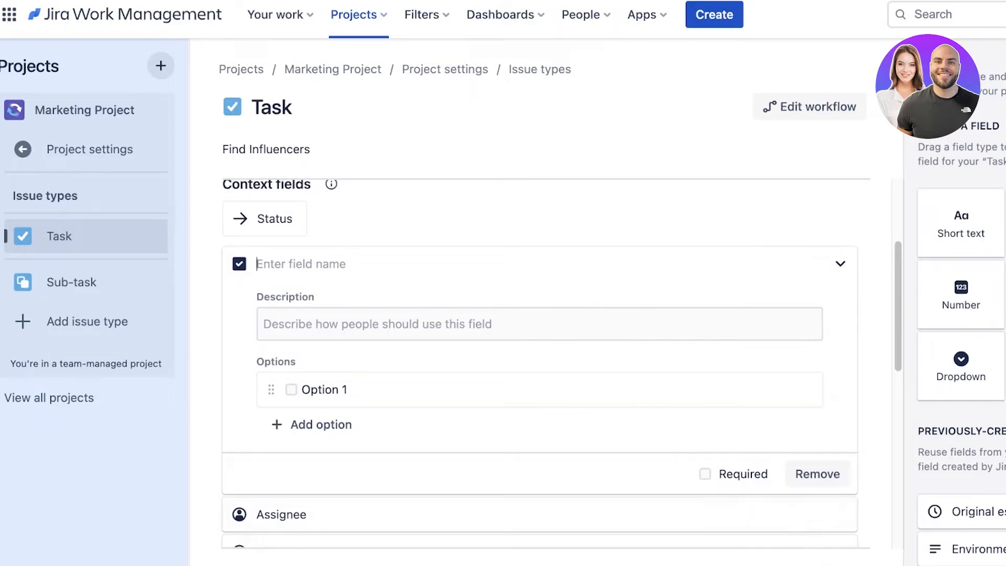
{"action": "left_click", "coordinate": [821, 565]}
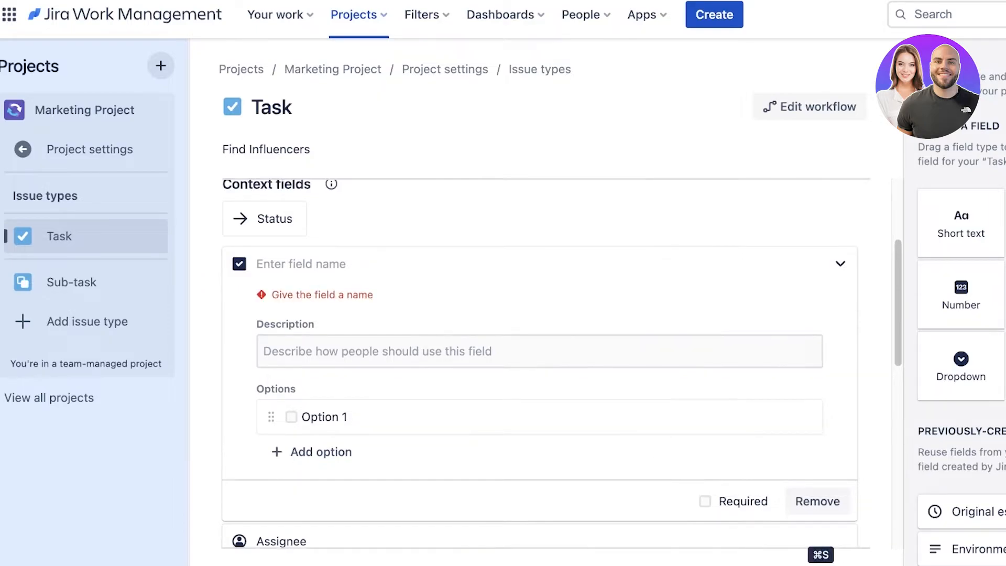
{"action": "left_click", "coordinate": [278, 267]}
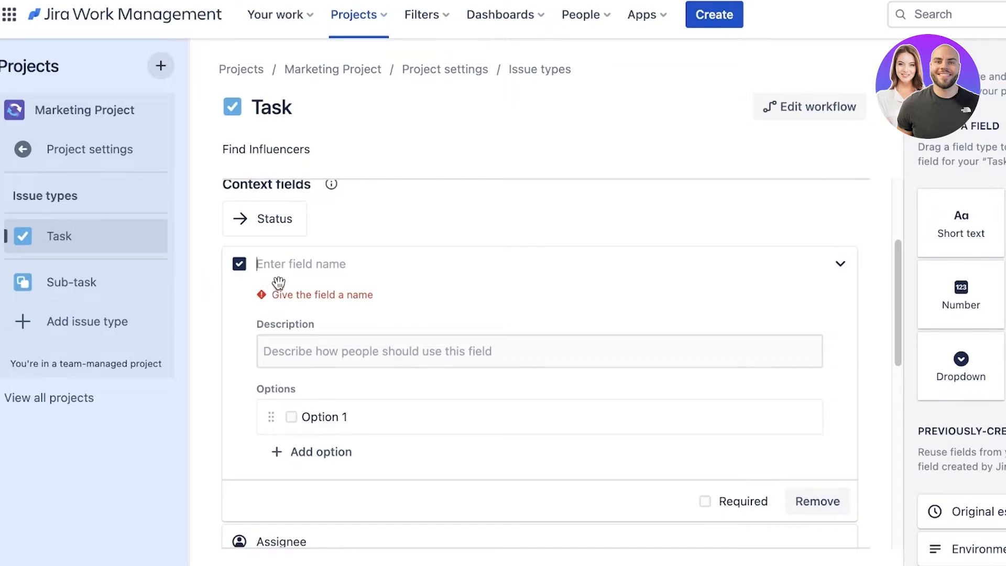
{"action": "scroll", "coordinate": [272, 291], "scroll_direction": "up", "scroll_amount": 3}
{"action": "scroll", "coordinate": [294, 341], "scroll_direction": "down", "scroll_amount": 1}
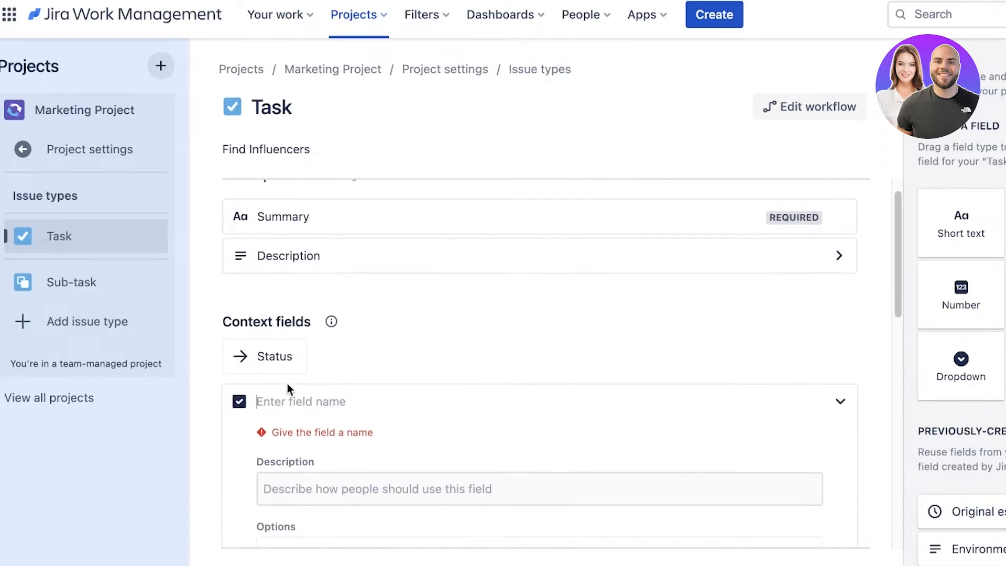
{"action": "type", "text": "filtering relevant influencers"}
Preselect Option 1 in the "filtering relevant influencers" field and save the Task issue type.
{"action": "scroll", "coordinate": [315, 383], "scroll_direction": "down", "scroll_amount": 1}
{"action": "left_click", "coordinate": [314, 382]}
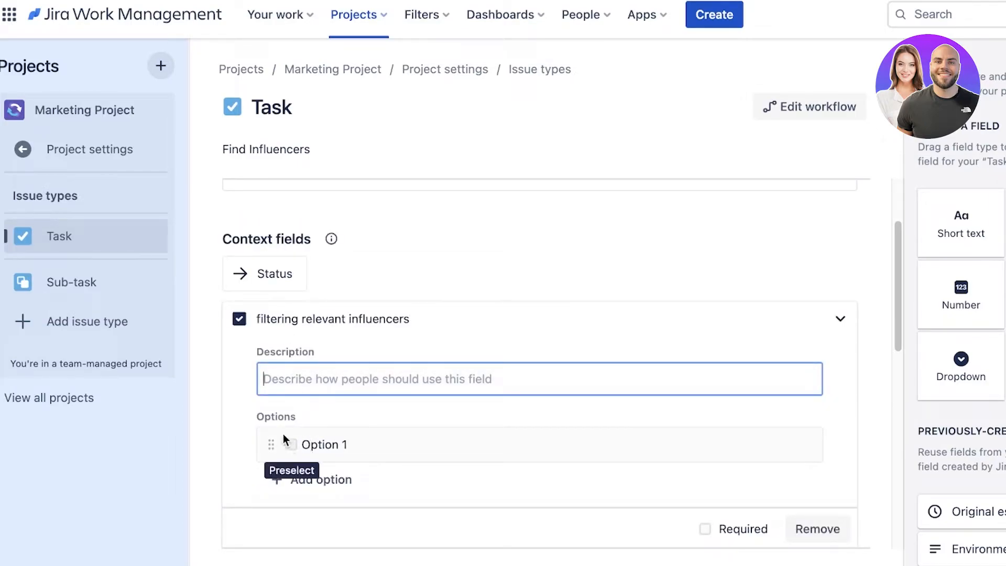
{"action": "left_click", "coordinate": [314, 444]}
{"action": "key", "text": "Return"}
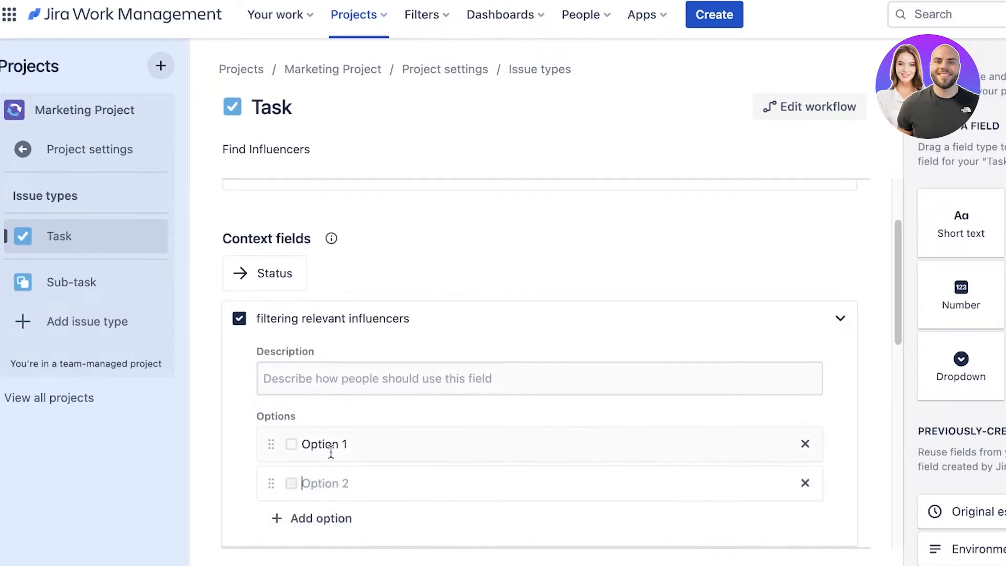
{"action": "scroll", "coordinate": [331, 452], "scroll_direction": "down", "scroll_amount": 3}
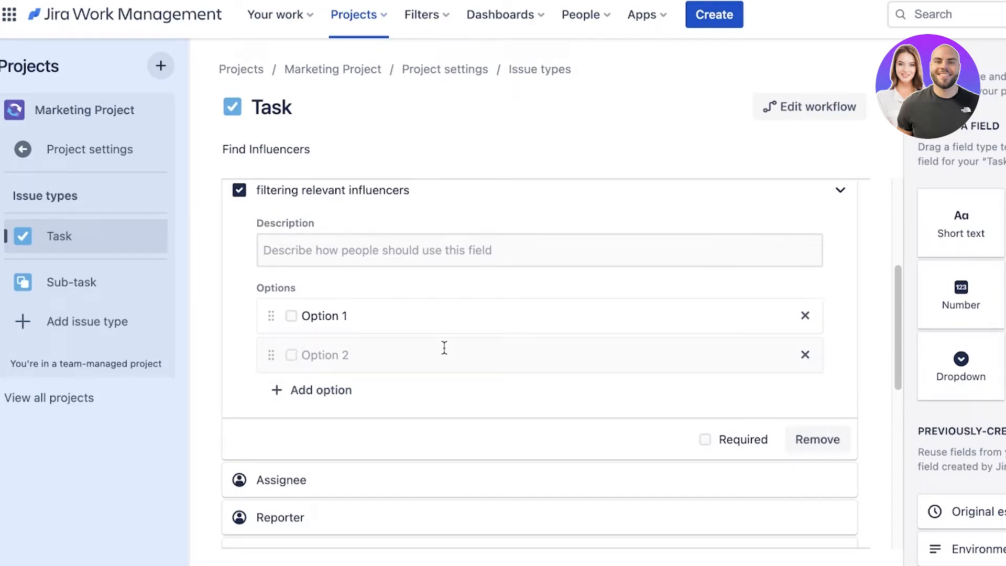
{"action": "left_click", "coordinate": [292, 317]}
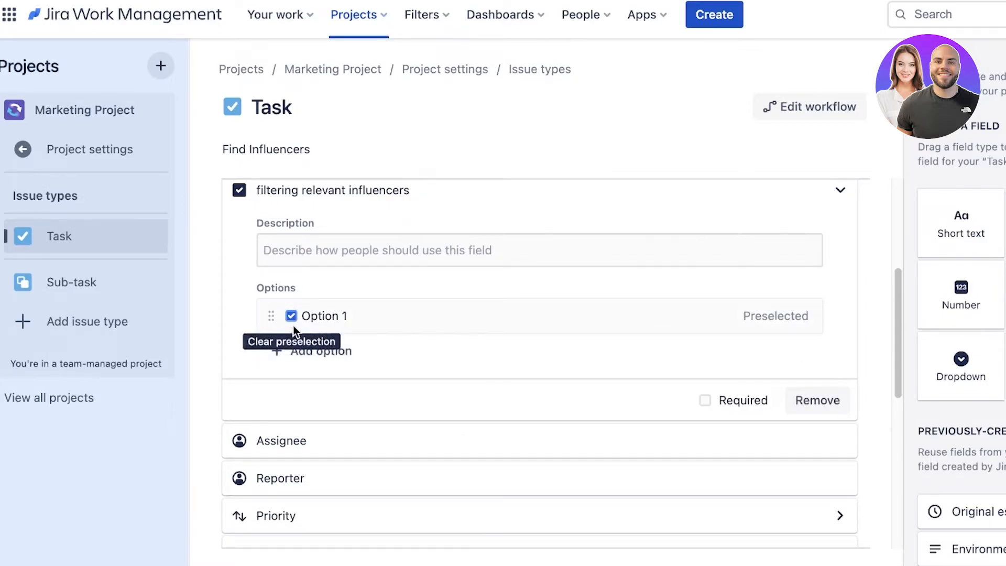
{"action": "scroll", "coordinate": [815, 487], "scroll_direction": "down", "scroll_amount": 5}
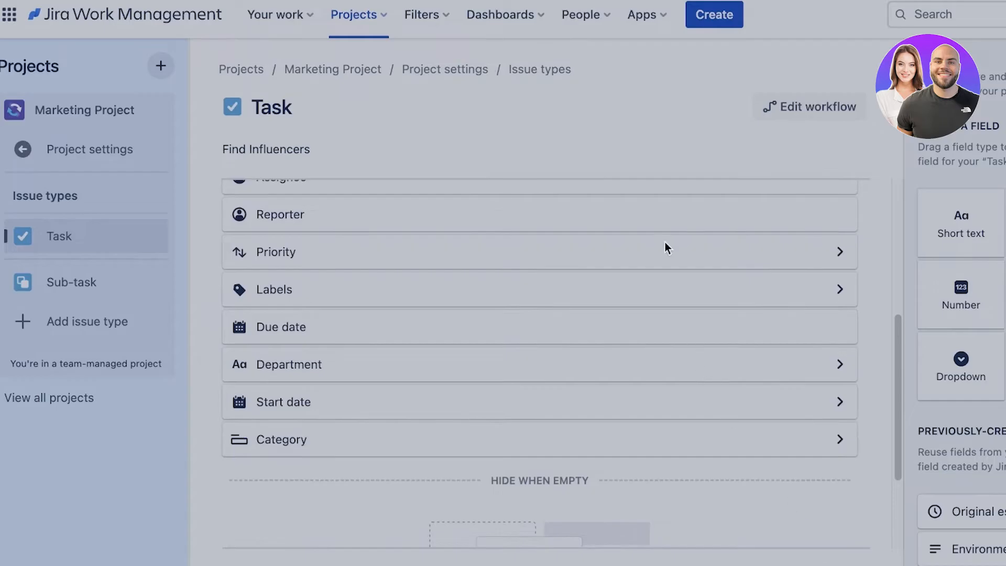
{"action": "scroll", "coordinate": [471, 362], "scroll_direction": "down", "scroll_amount": 3}
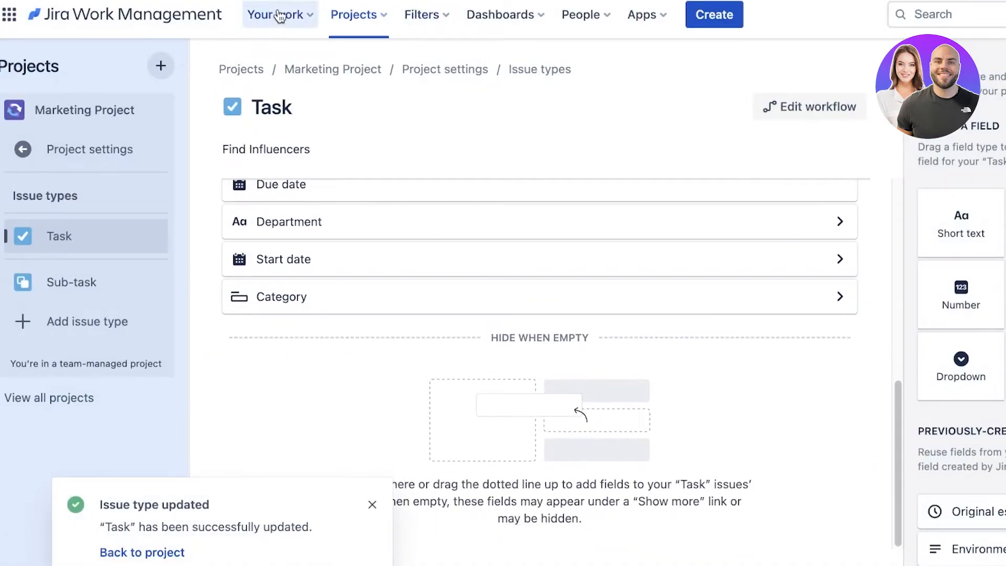
Return to the Marketing Project's board and open its List view.
{"action": "left_click", "coordinate": [378, 16]}
{"action": "left_click", "coordinate": [360, 102]}
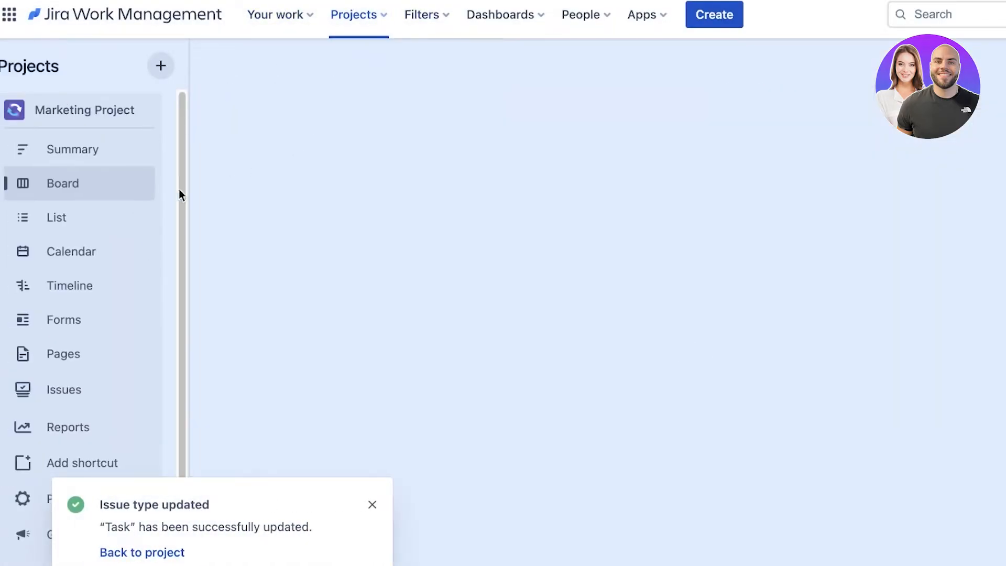
{"action": "scroll", "coordinate": [336, 137], "scroll_direction": "down", "scroll_amount": 1}
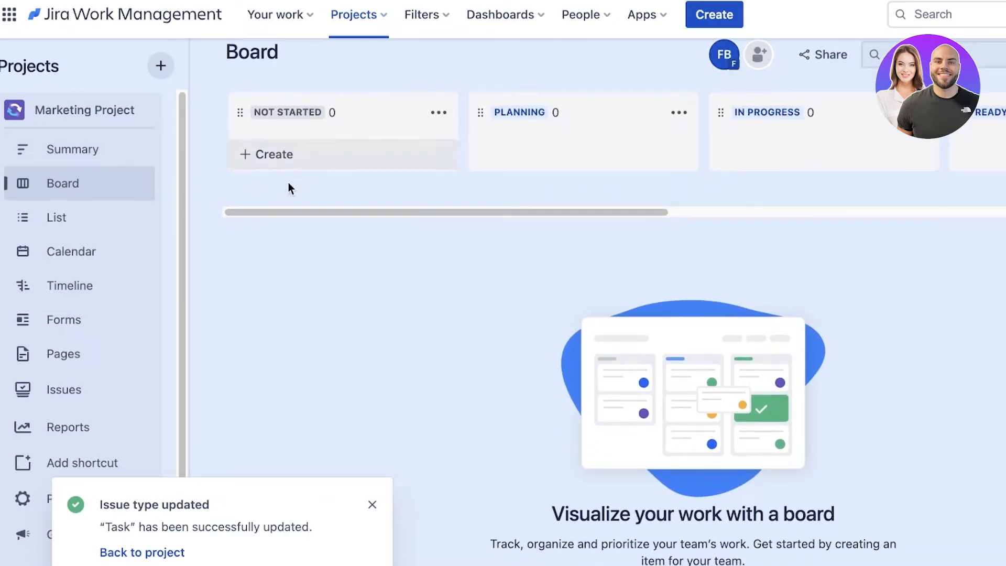
{"action": "left_click", "coordinate": [62, 212]}
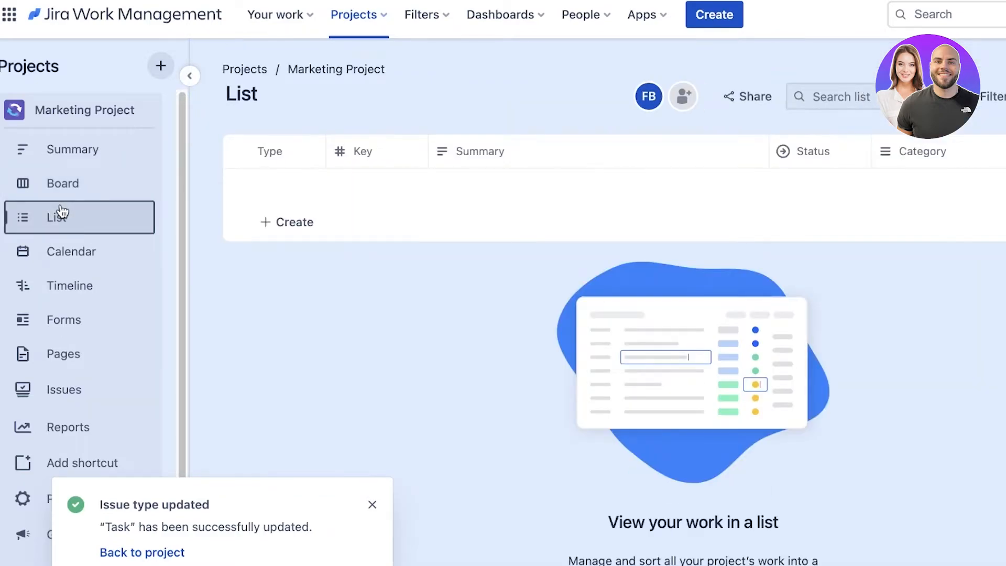
Check the project's List view, open its Calendar view and dismiss the issue type notification.
{"action": "left_click", "coordinate": [379, 205]}
{"action": "left_click", "coordinate": [394, 323]}
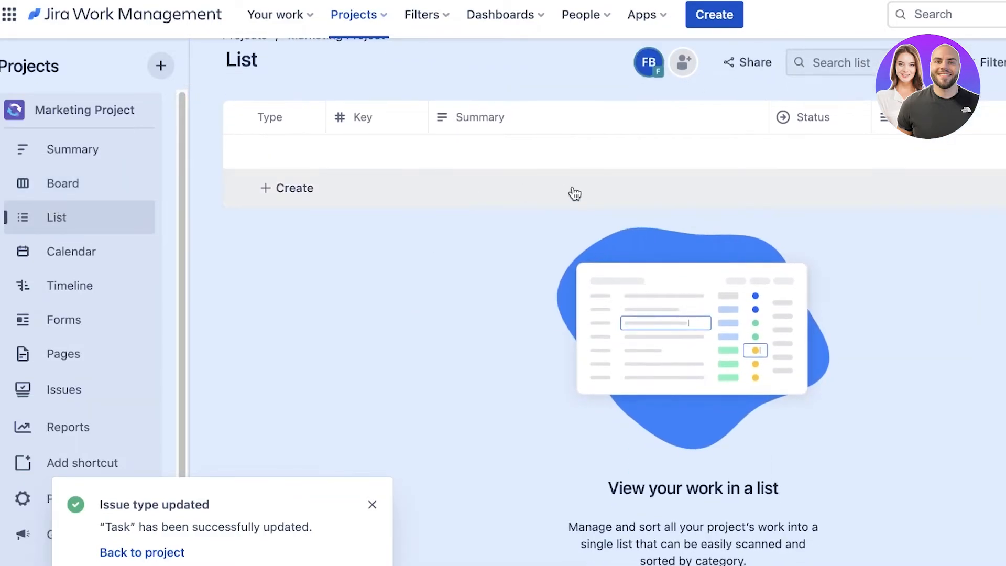
{"action": "left_click", "coordinate": [68, 247]}
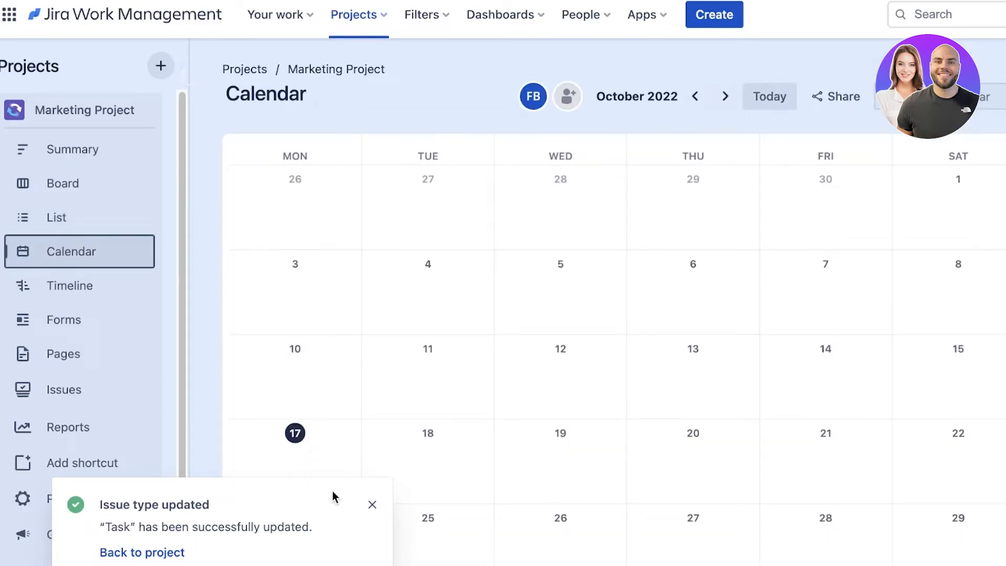
{"action": "left_click", "coordinate": [371, 505]}
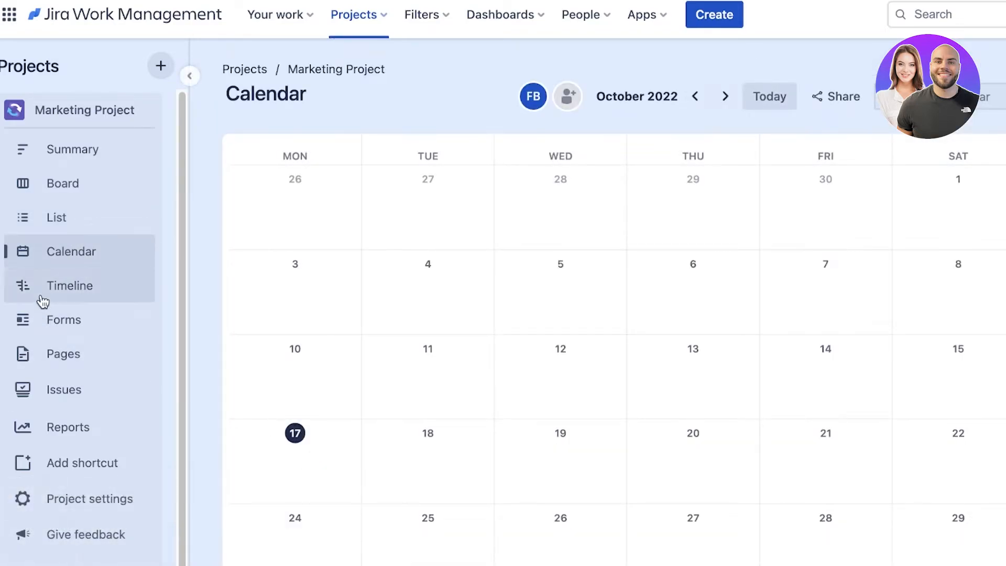
Open the project's Timeline view and switch its time scale to quarters.
{"action": "left_click", "coordinate": [42, 300]}
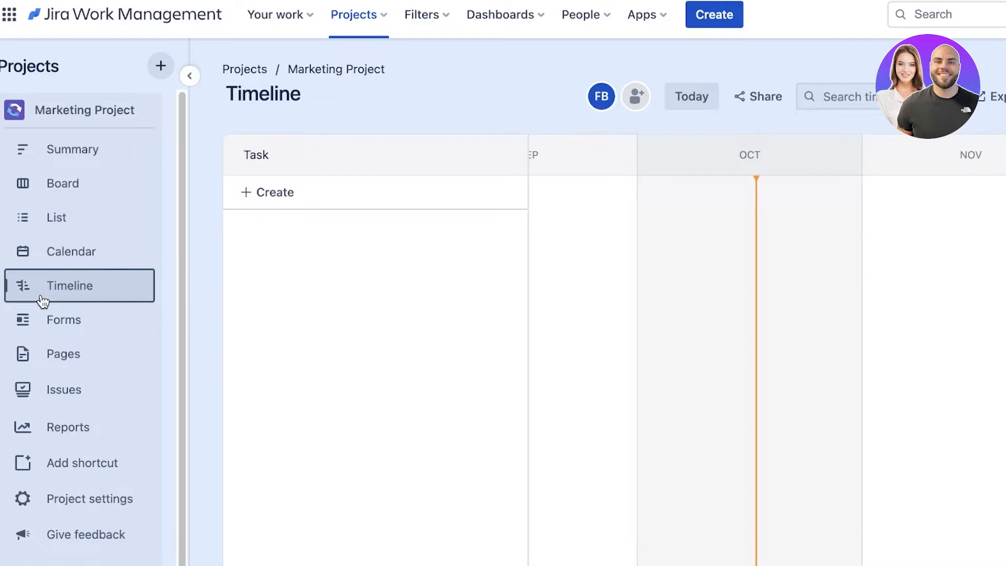
{"action": "scroll", "coordinate": [42, 300], "scroll_direction": "down", "scroll_amount": 1}
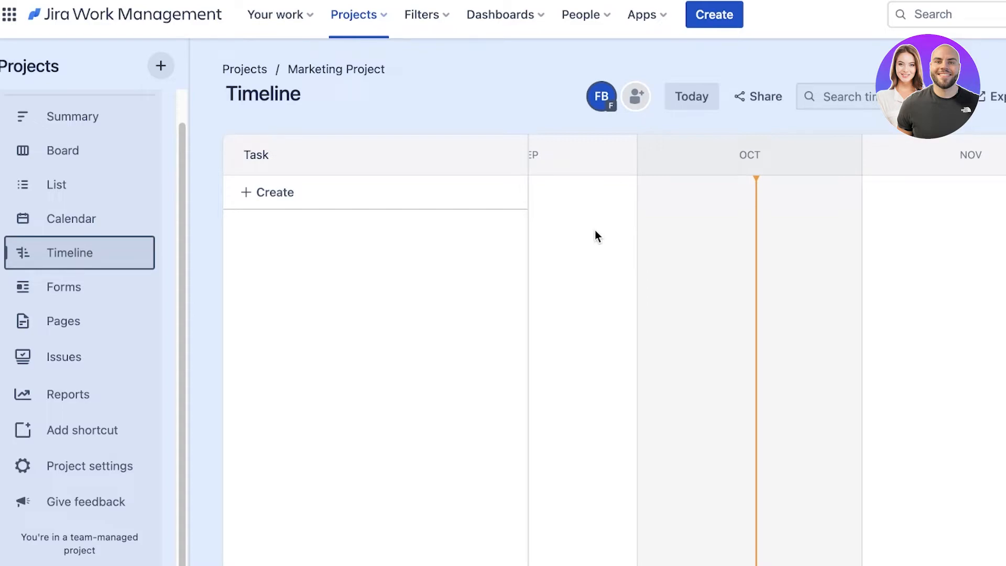
{"action": "left_click", "coordinate": [1002, 563]}
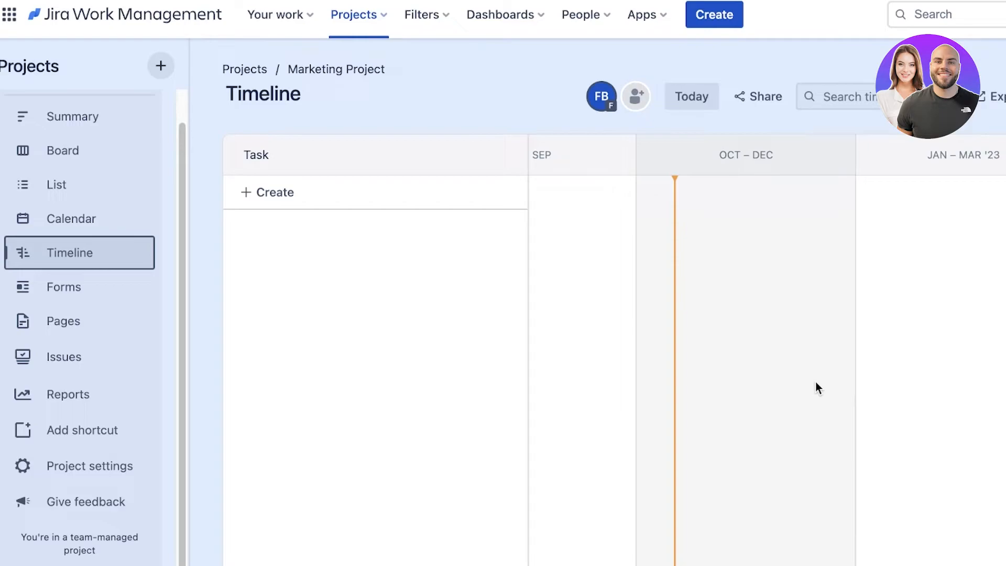
Open the project's Forms view and create a new form.
{"action": "left_click", "coordinate": [24, 287]}
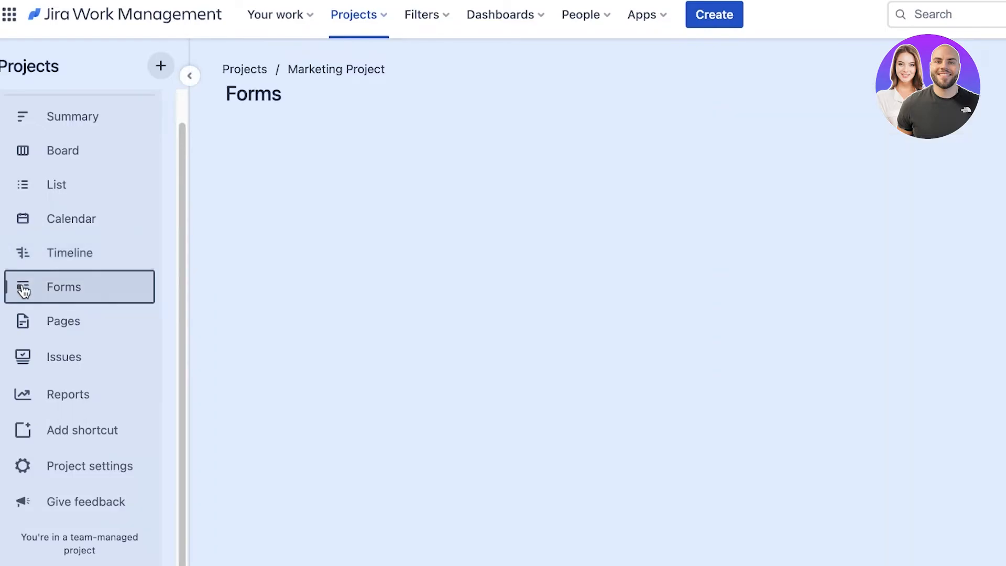
{"action": "scroll", "coordinate": [576, 153], "scroll_direction": "down", "scroll_amount": 2}
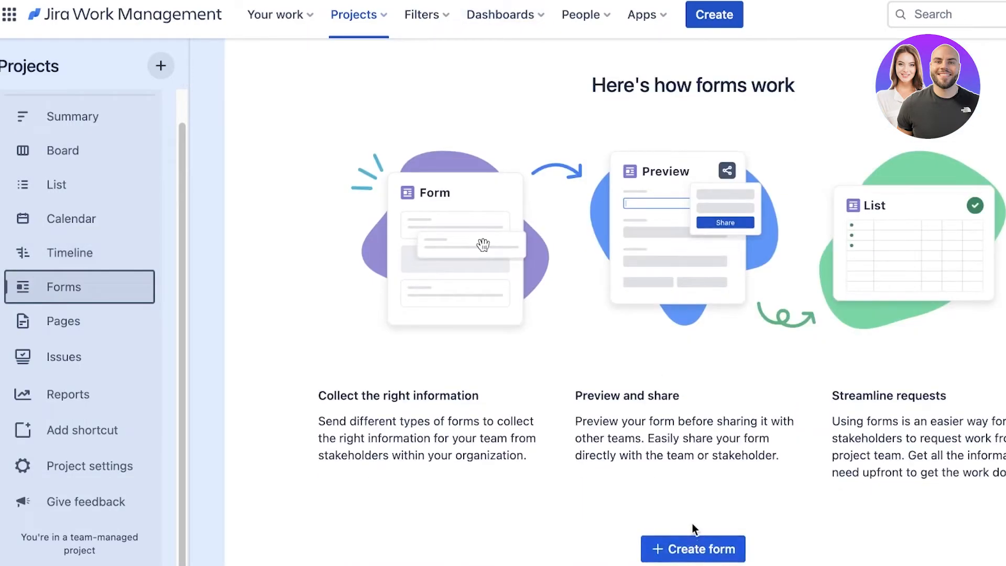
{"action": "left_click", "coordinate": [685, 550]}
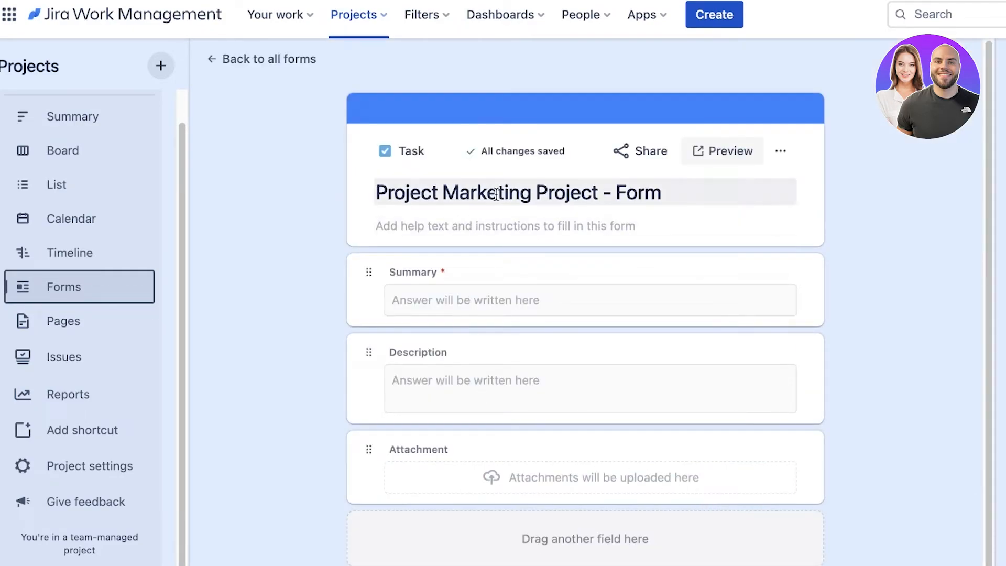
Add the Department field above Summary in the form and open its label for editing.
{"action": "left_click", "coordinate": [496, 194]}
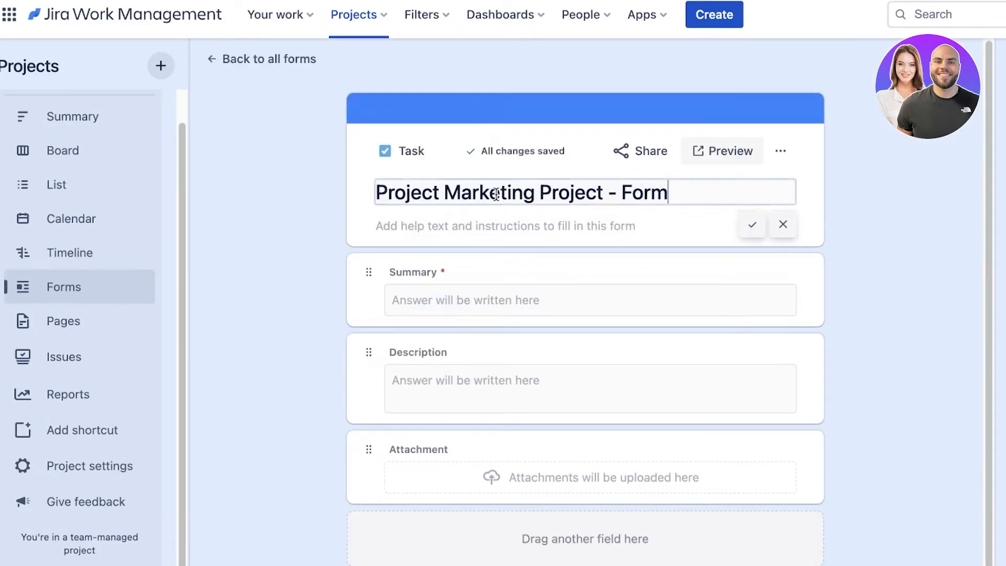
{"action": "double_click", "coordinate": [496, 194]}
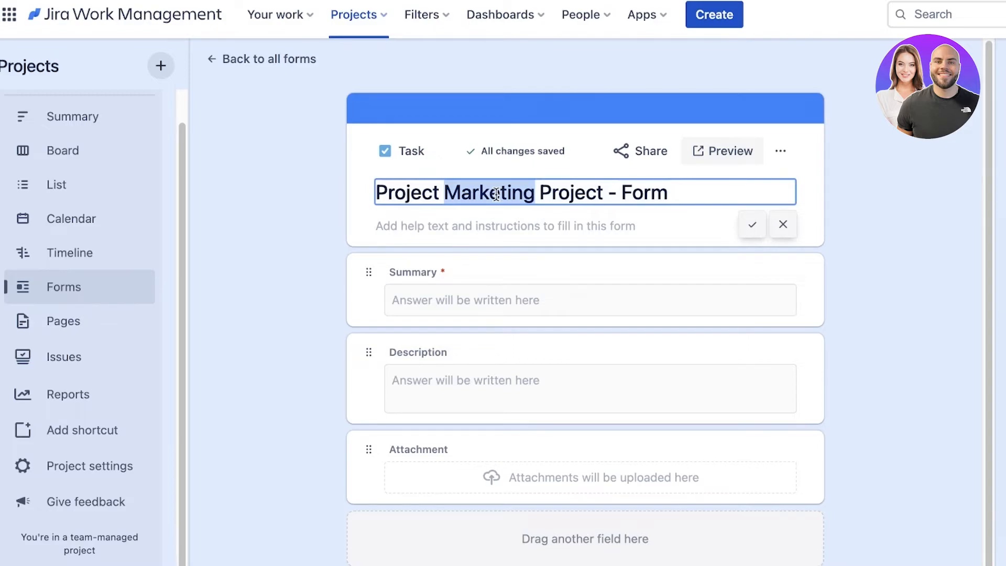
{"action": "left_click_drag", "start_coordinate": [1004, 122], "coordinate": [455, 283]}
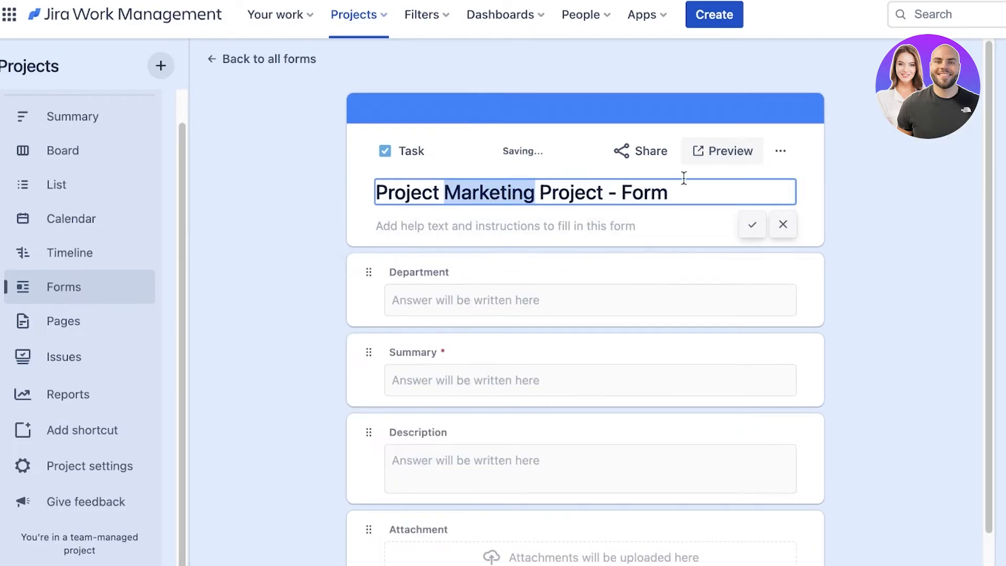
{"action": "left_click", "coordinate": [882, 177]}
{"action": "left_click", "coordinate": [414, 272]}
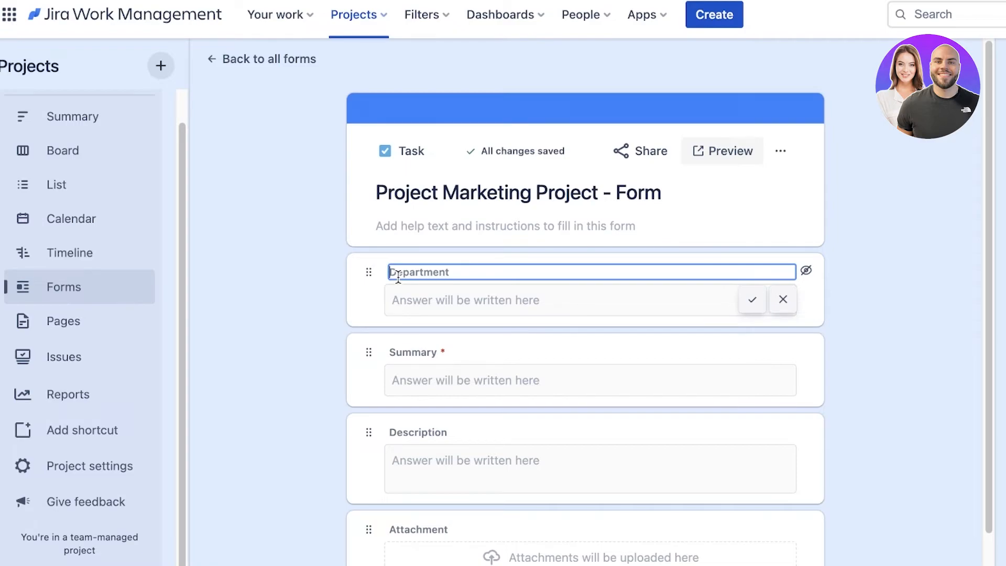
{"action": "scroll", "coordinate": [325, 320], "scroll_direction": "down", "scroll_amount": 2}
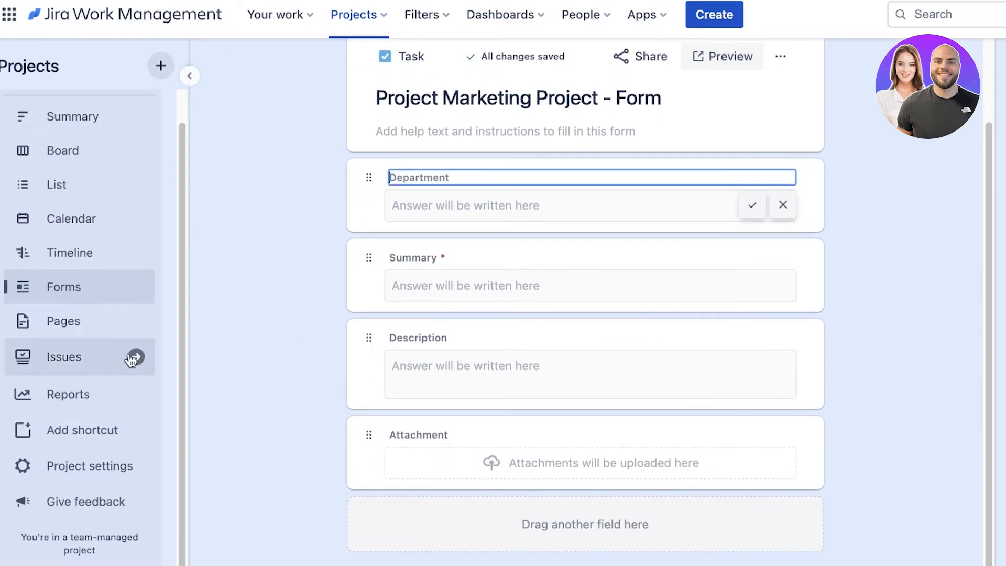
Open the project's Pages and preview the Blank page, Product requirements, Decision, Meeting notes and Retrospective templates.
{"action": "left_click", "coordinate": [85, 330]}
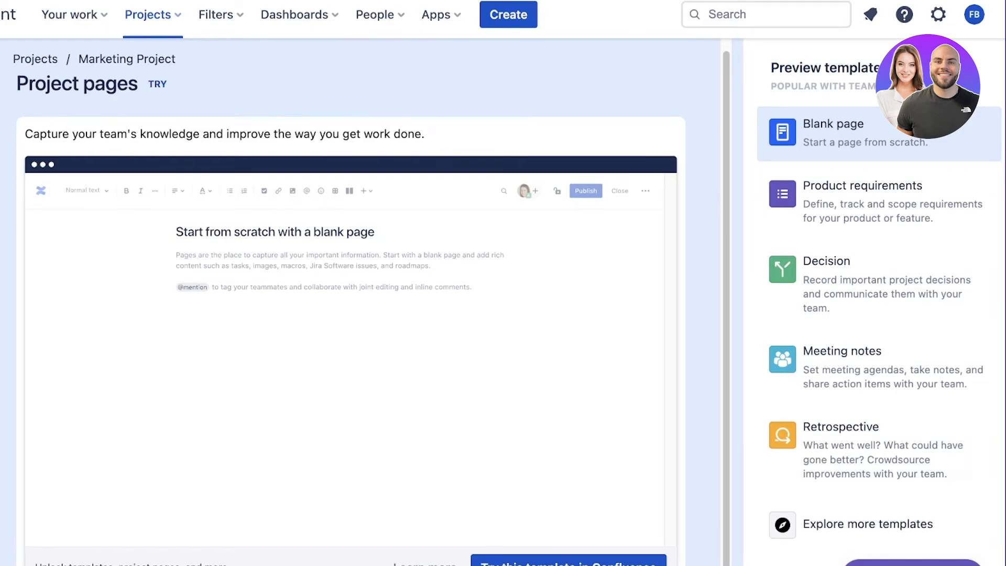
{"action": "left_click", "coordinate": [849, 133]}
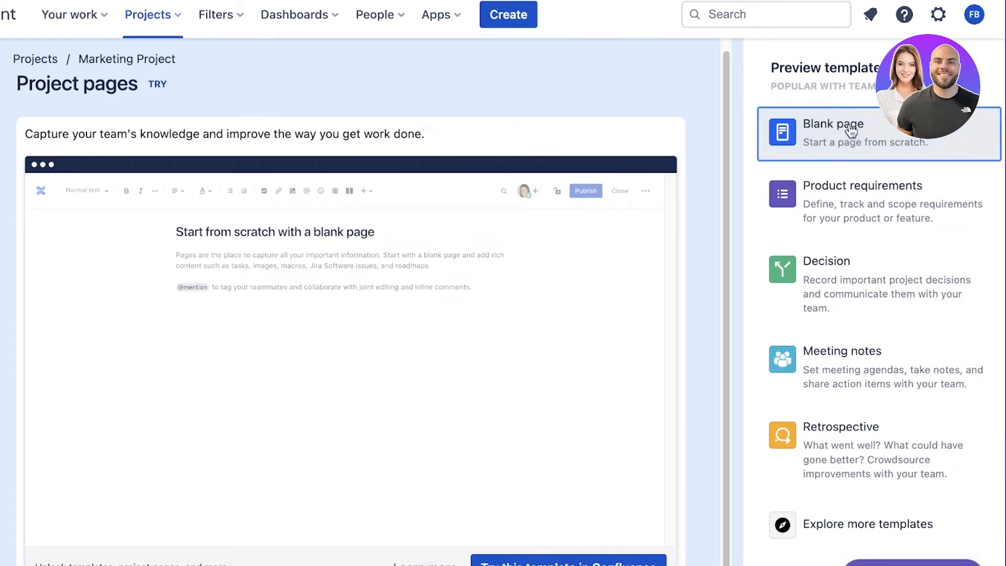
{"action": "left_click", "coordinate": [856, 193]}
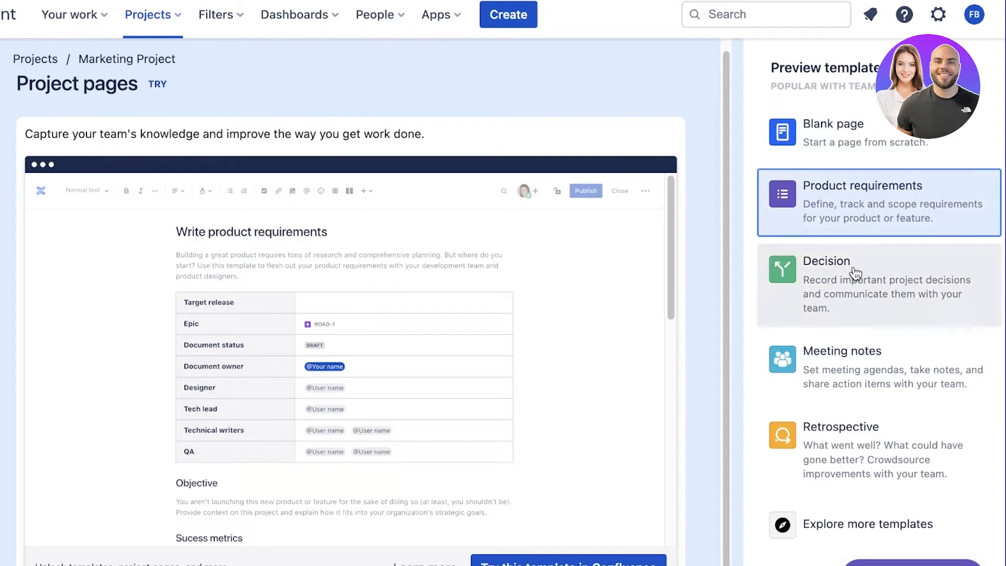
{"action": "left_click", "coordinate": [867, 285]}
{"action": "left_click", "coordinate": [860, 373]}
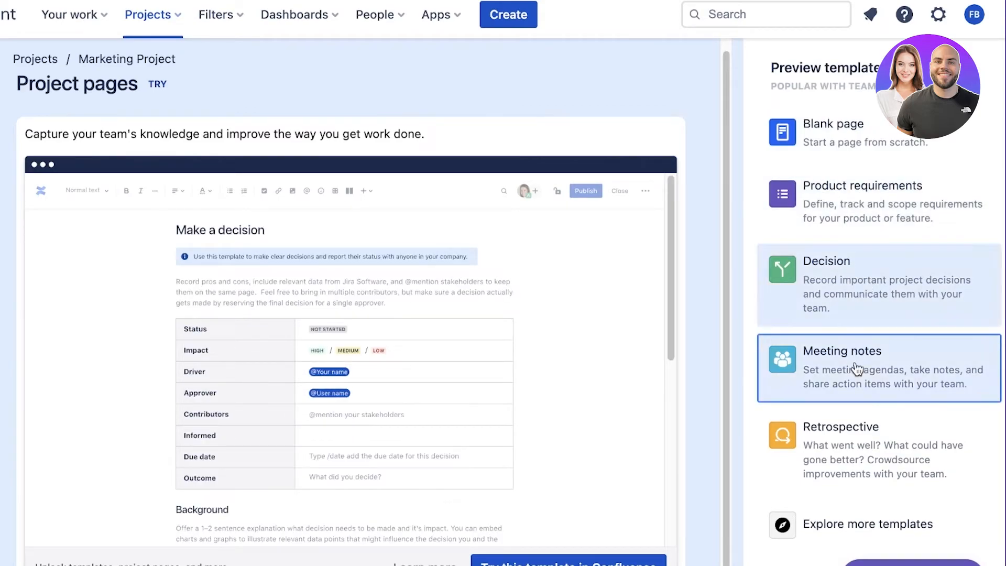
{"action": "left_click", "coordinate": [841, 419]}
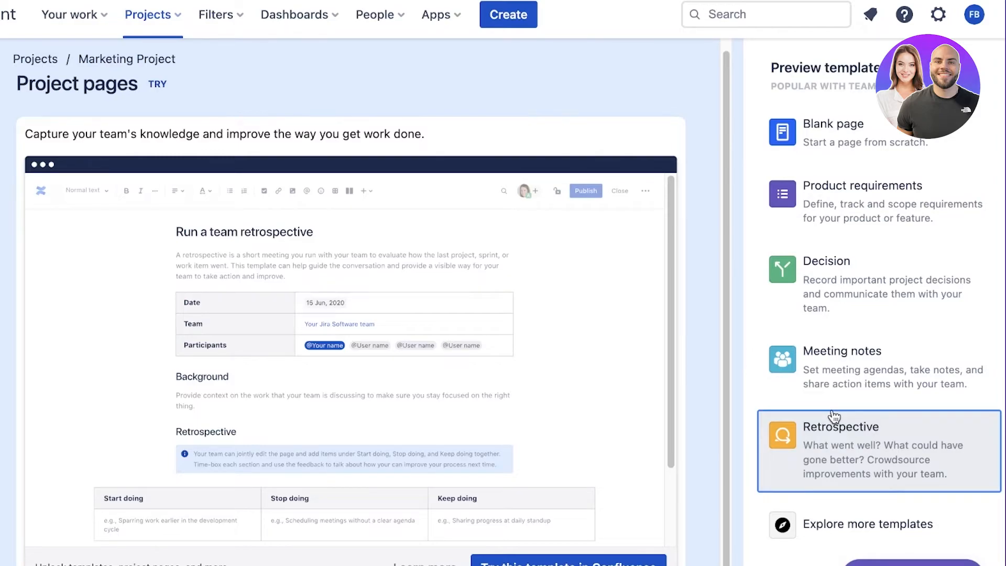
View all issues of the Marketing Project and return to the project's main navigation.
{"action": "left_click", "coordinate": [21, 347]}
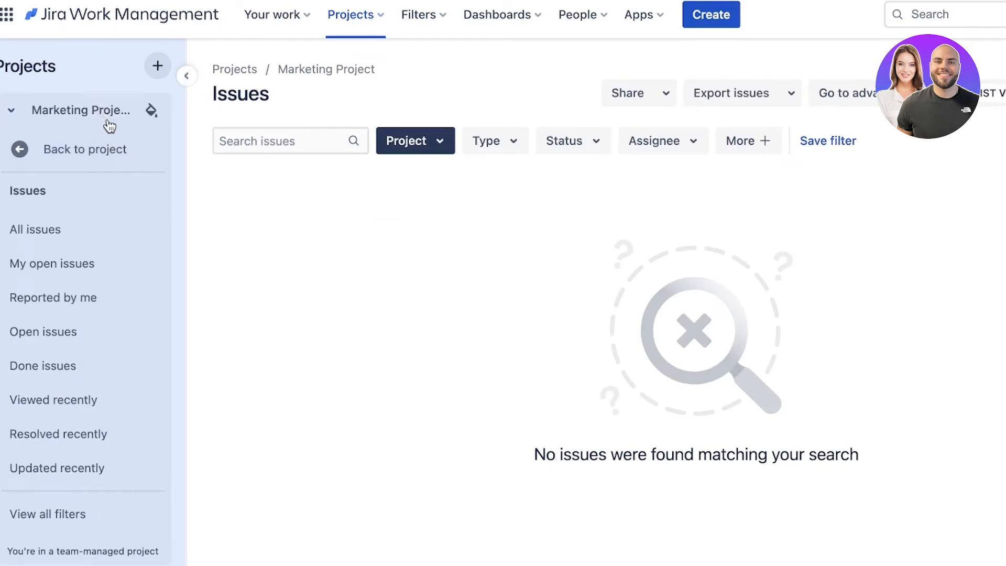
{"action": "left_click", "coordinate": [43, 226]}
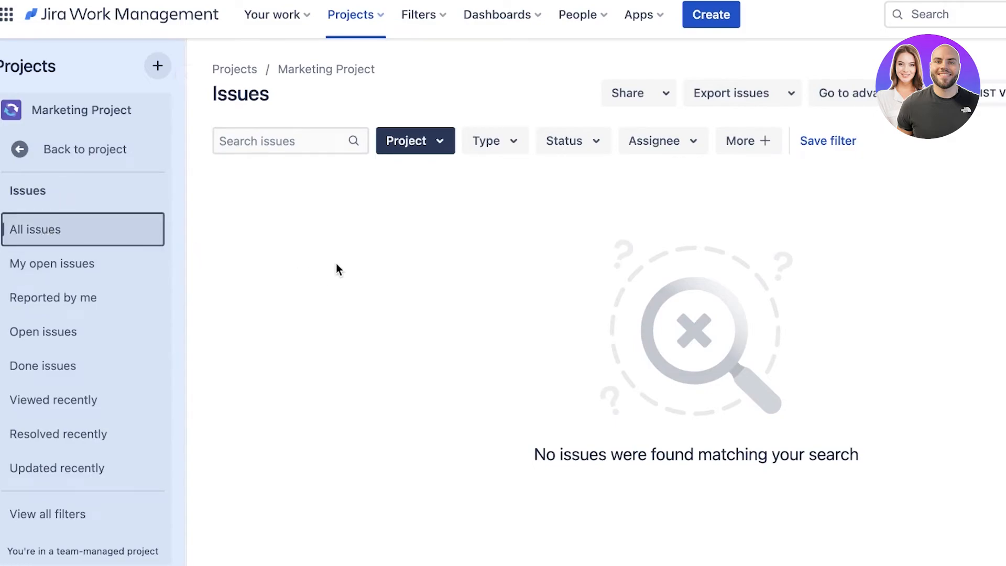
{"action": "left_click", "coordinate": [50, 117]}
{"action": "left_click", "coordinate": [31, 119]}
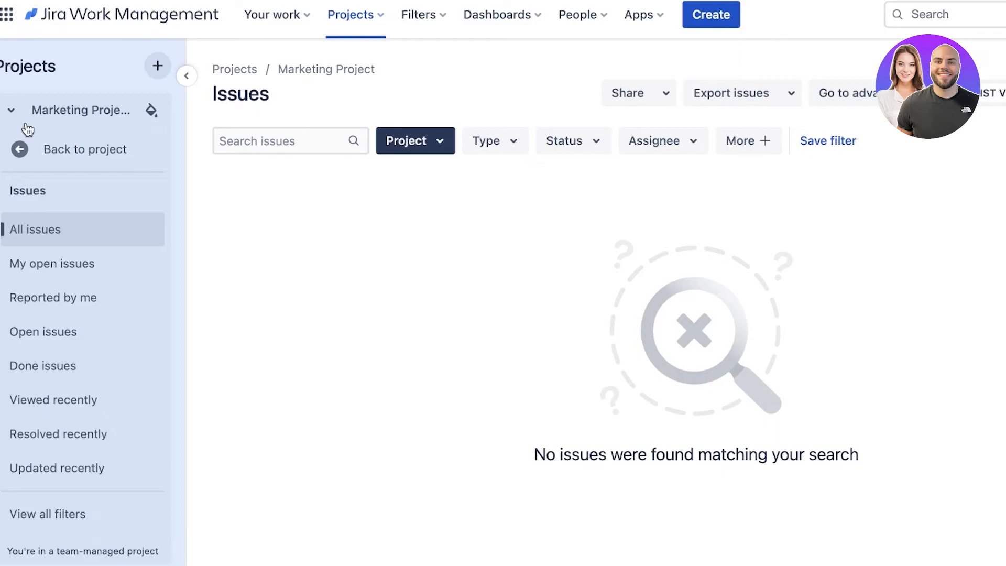
{"action": "left_click", "coordinate": [19, 149]}
{"action": "scroll", "coordinate": [16, 236], "scroll_direction": "down", "scroll_amount": 1}
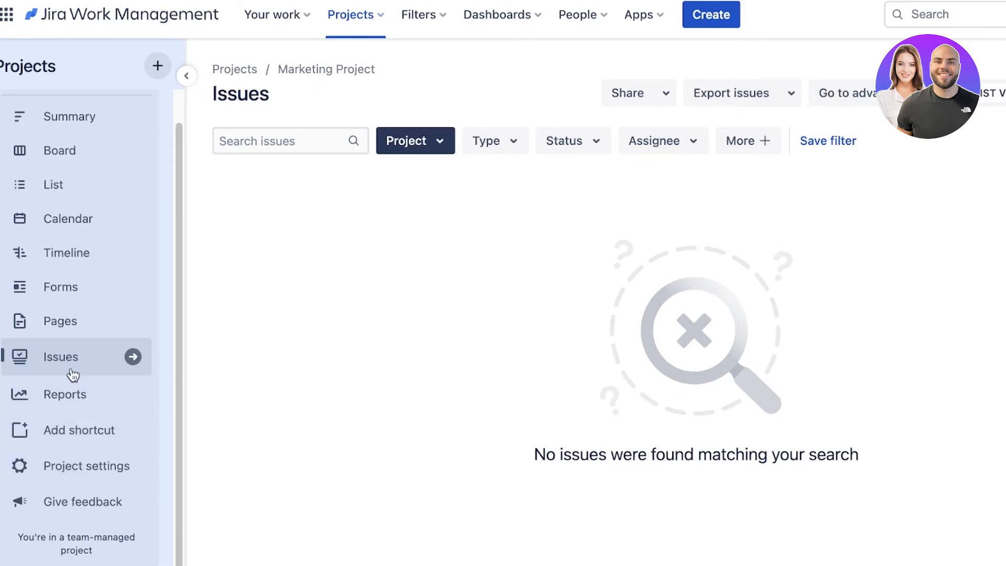
Open the project settings and go from the Category choices to the project categories administration page.
{"action": "left_click", "coordinate": [63, 472]}
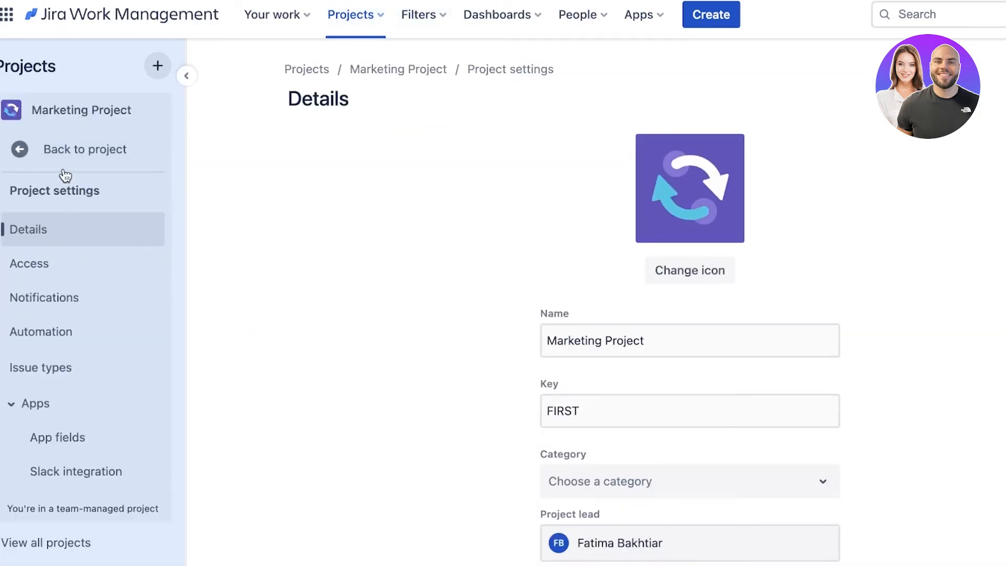
{"action": "scroll", "coordinate": [644, 418], "scroll_direction": "down", "scroll_amount": 2}
{"action": "left_click", "coordinate": [642, 408]}
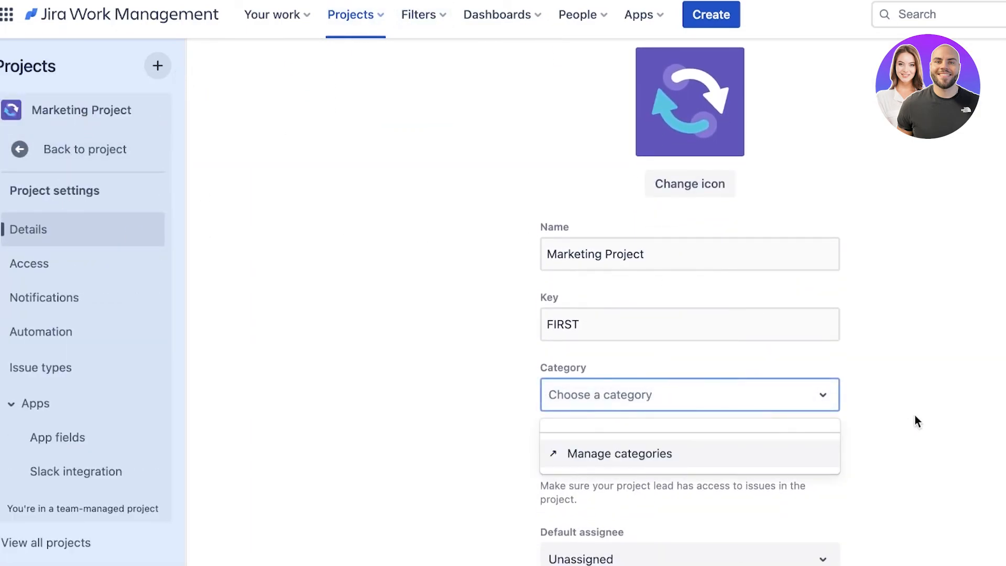
{"action": "left_click", "coordinate": [684, 460]}
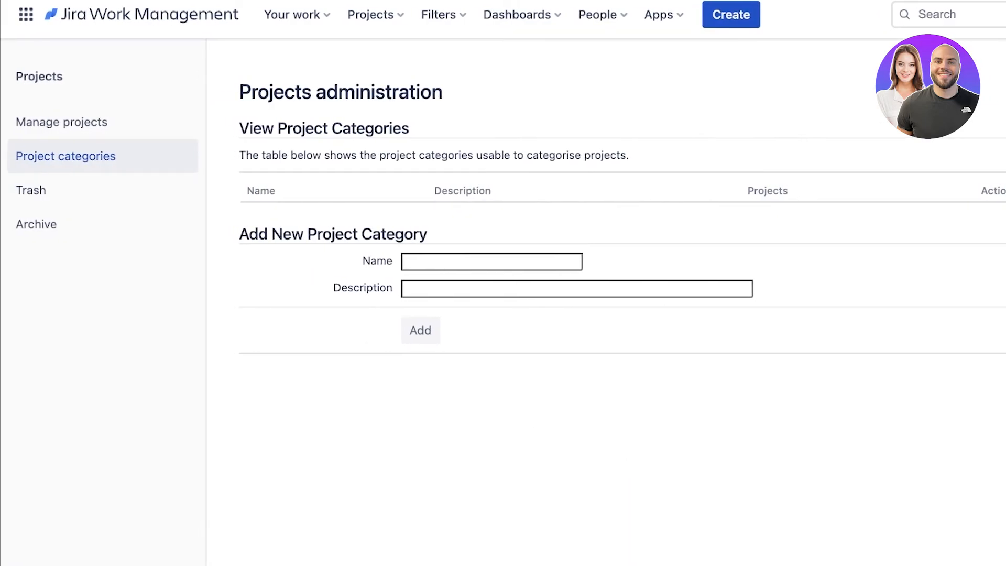
Return to the project settings and check the role setting of the member listed under Access.
{"action": "key", "text": "alt+Left"}
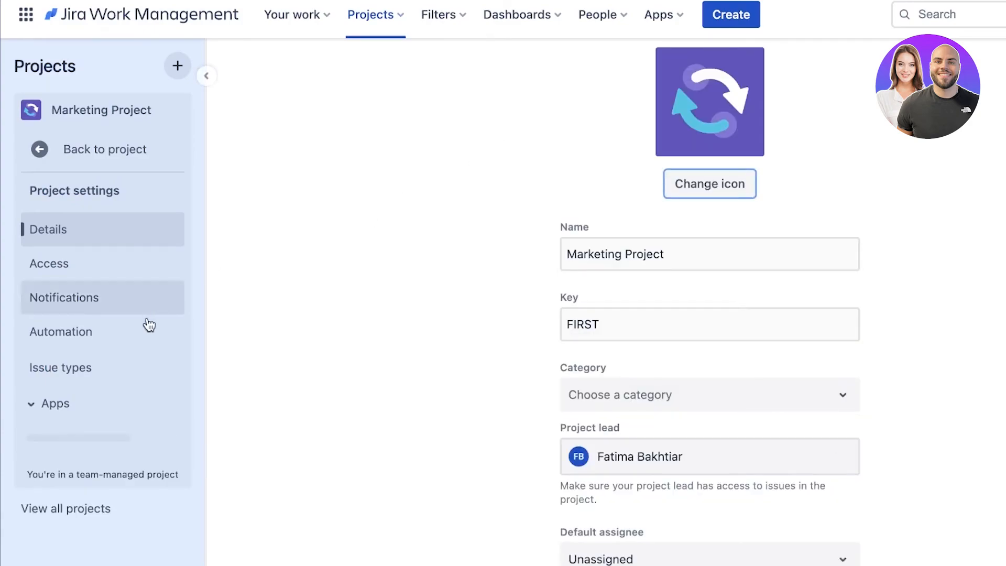
{"action": "left_click", "coordinate": [79, 266]}
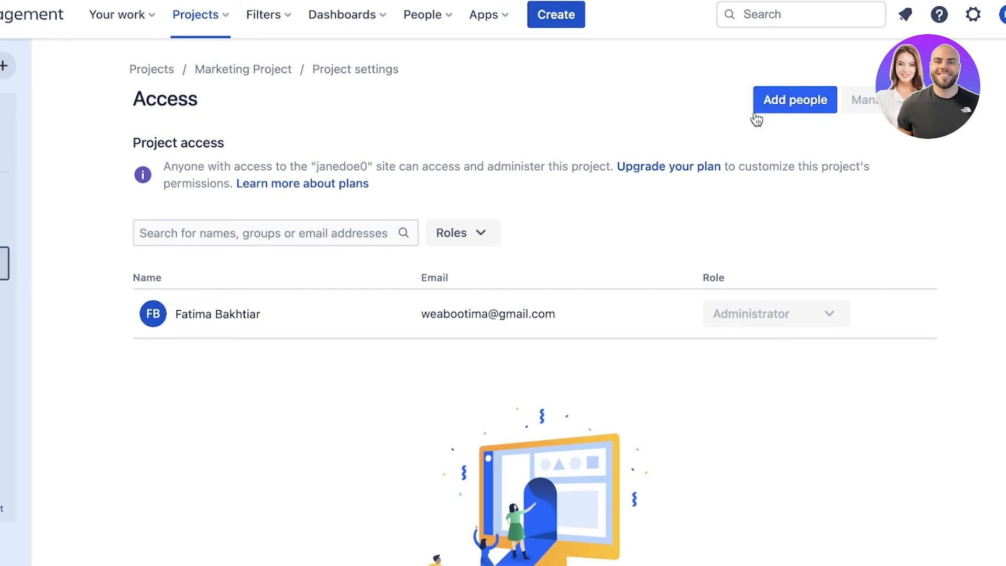
{"action": "mouse_move", "coordinate": [728, 321]}
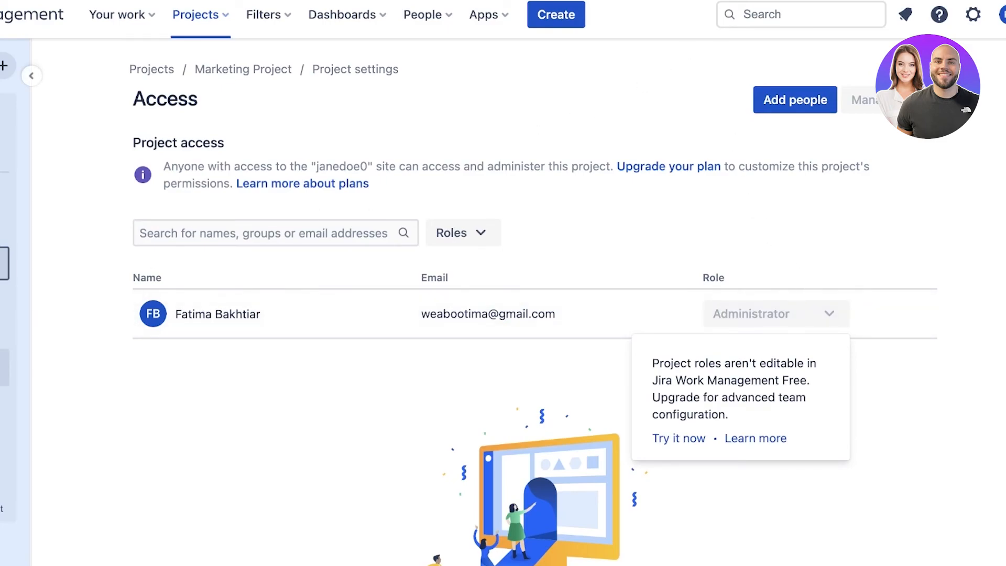
Open the project's Automation settings and examine the recommended rules and templates in the library.
{"action": "left_click", "coordinate": [45, 333]}
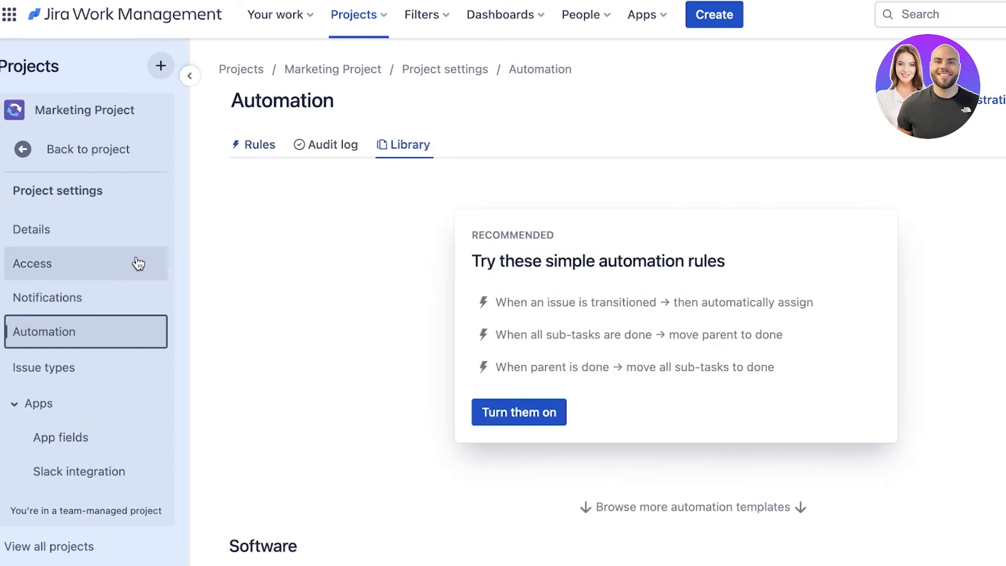
{"action": "scroll", "coordinate": [739, 252], "scroll_direction": "down", "scroll_amount": 7}
{"action": "scroll", "coordinate": [587, 256], "scroll_direction": "up", "scroll_amount": 4}
{"action": "scroll", "coordinate": [890, 209], "scroll_direction": "down", "scroll_amount": 3}
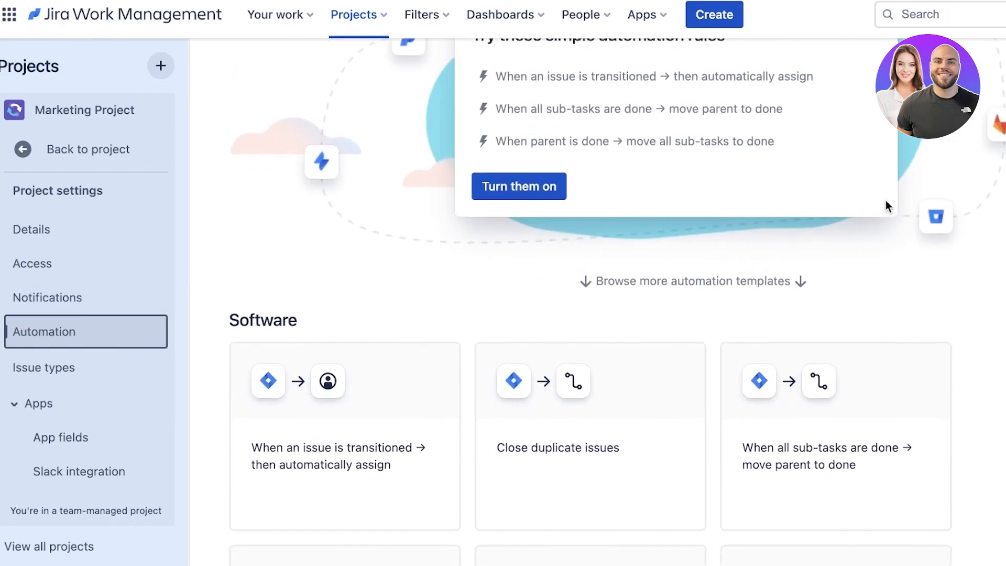
{"action": "scroll", "coordinate": [886, 201], "scroll_direction": "up", "scroll_amount": 4}
{"action": "scroll", "coordinate": [618, 303], "scroll_direction": "up", "scroll_amount": 3}
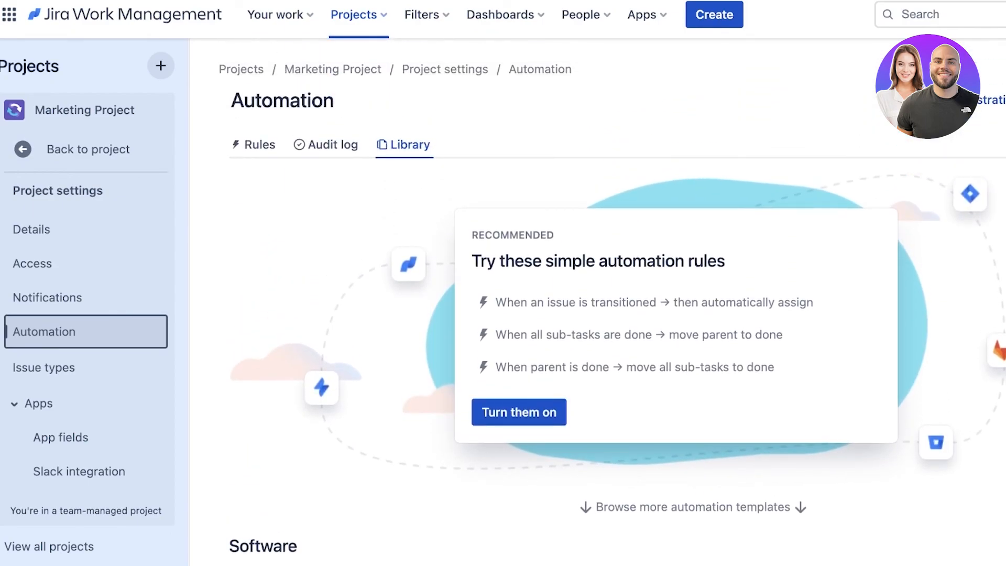